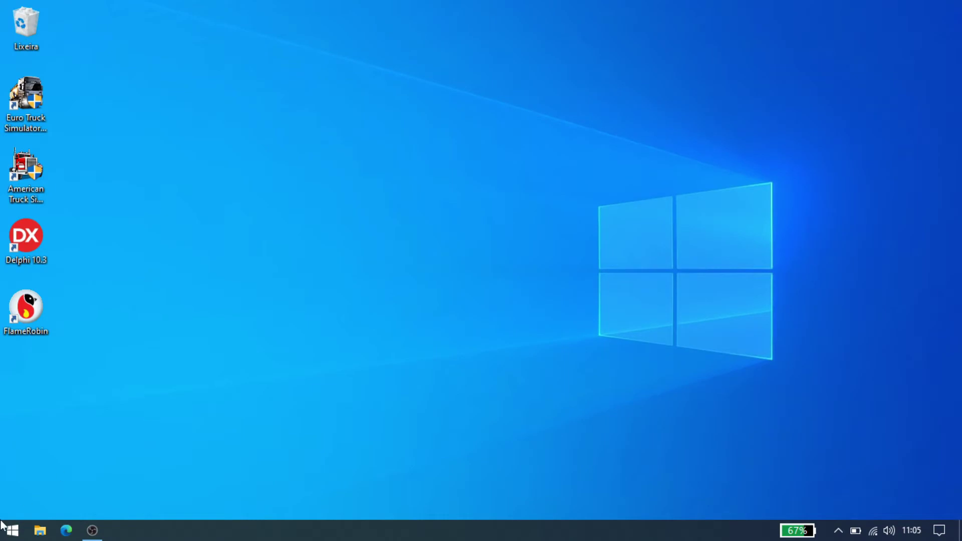
Create a system restore point with the description 20-12-20.
click(12, 530)
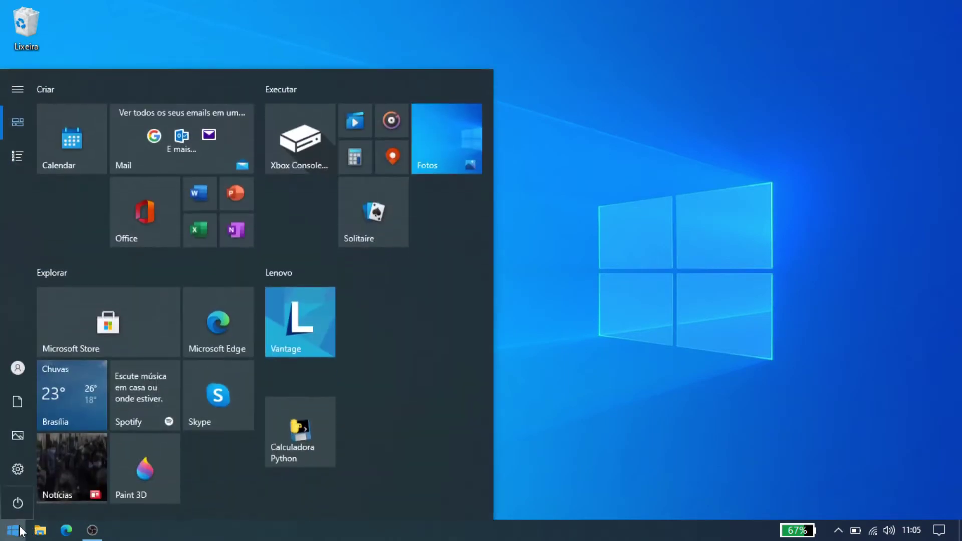
text(ponto)
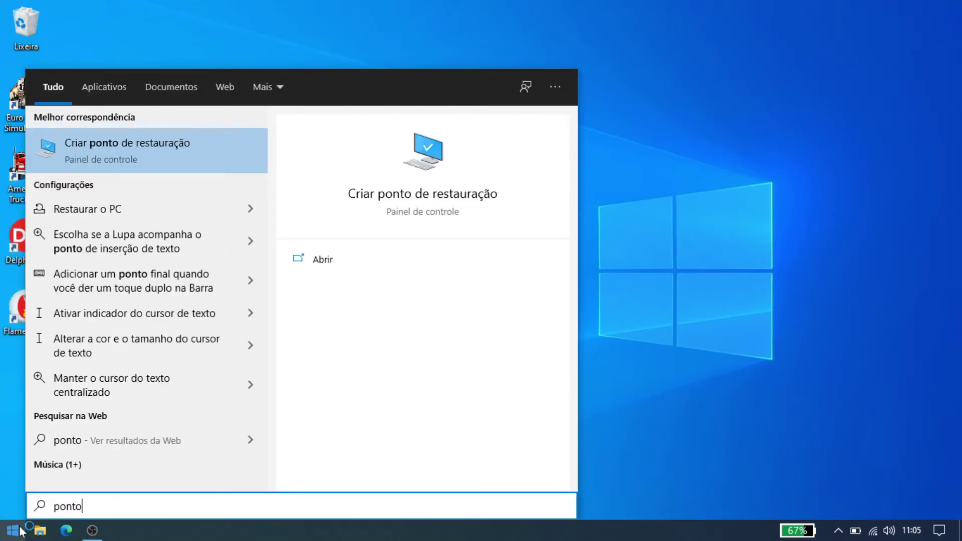
key(Return)
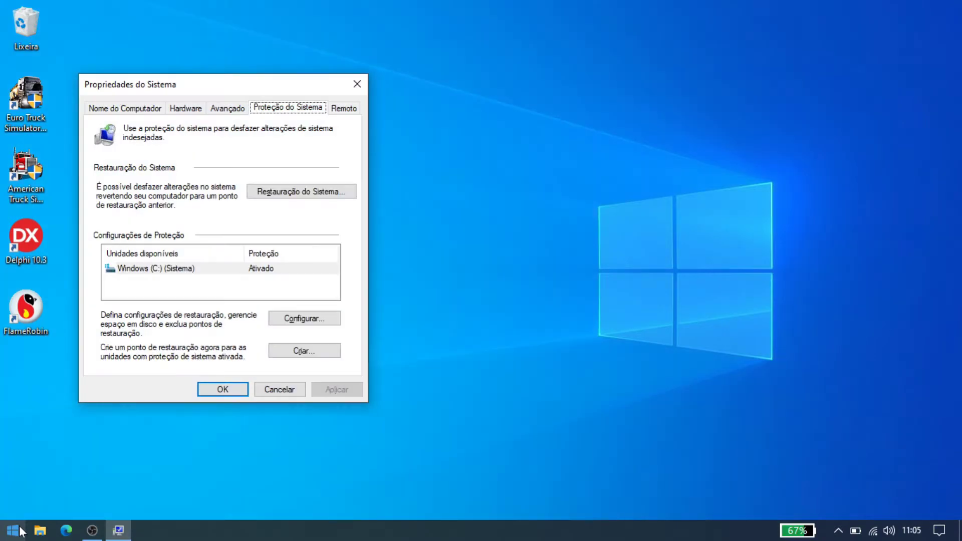
click(292, 355)
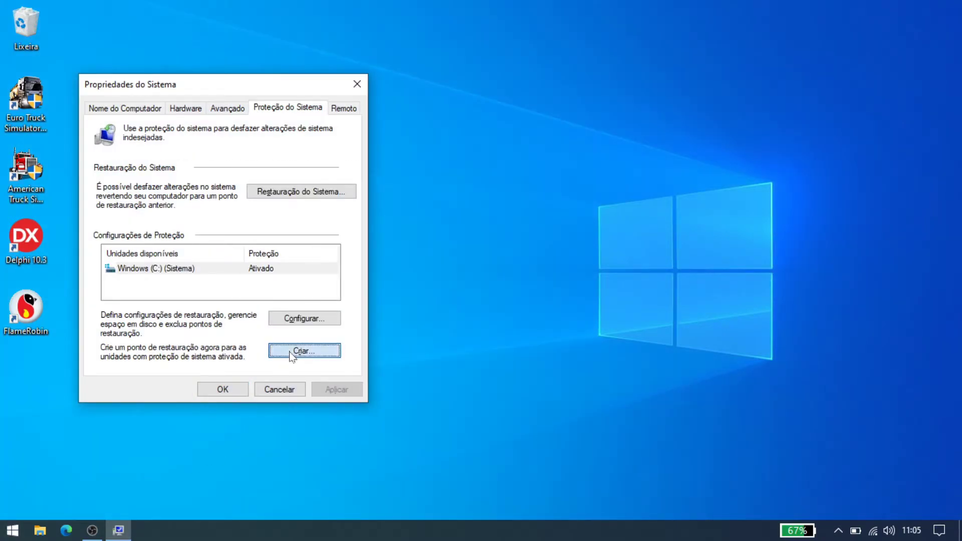
text(20-12)
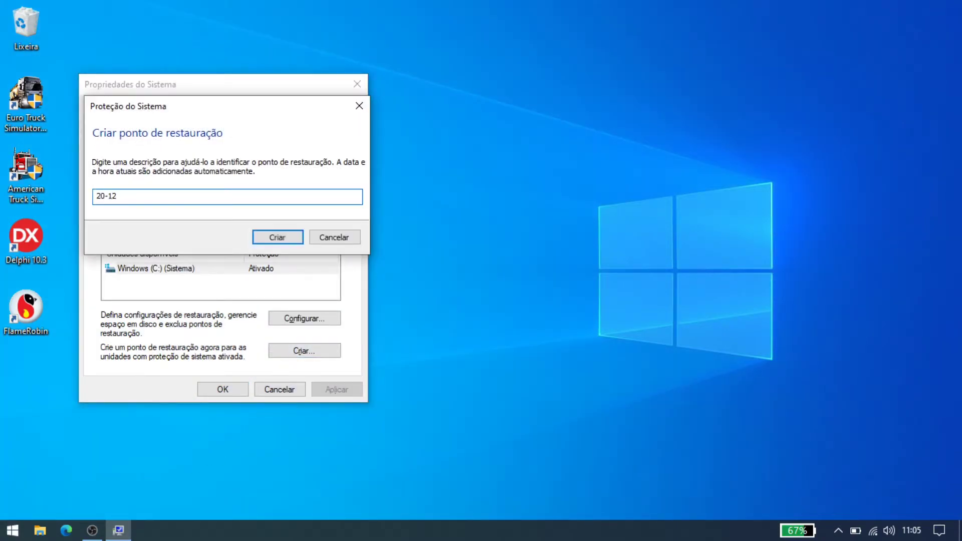
text(-20)
key(Return)
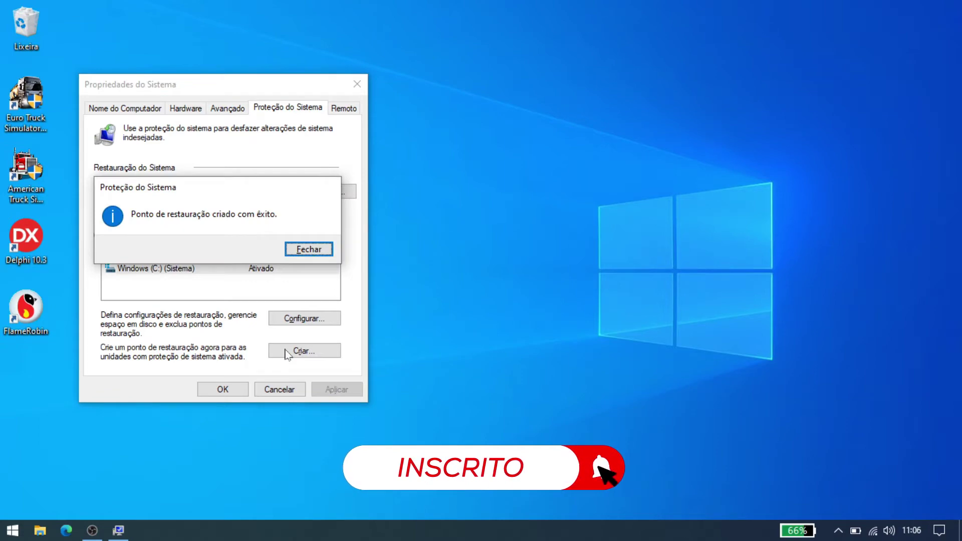
key(Return)
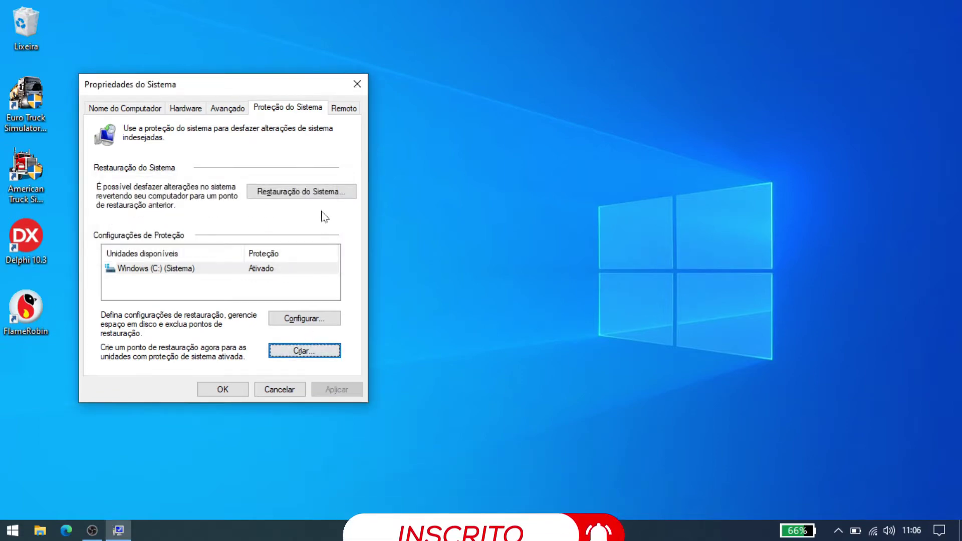
Check the list of available restore points in System Restore and select the 20-12-20 entry.
click(318, 194)
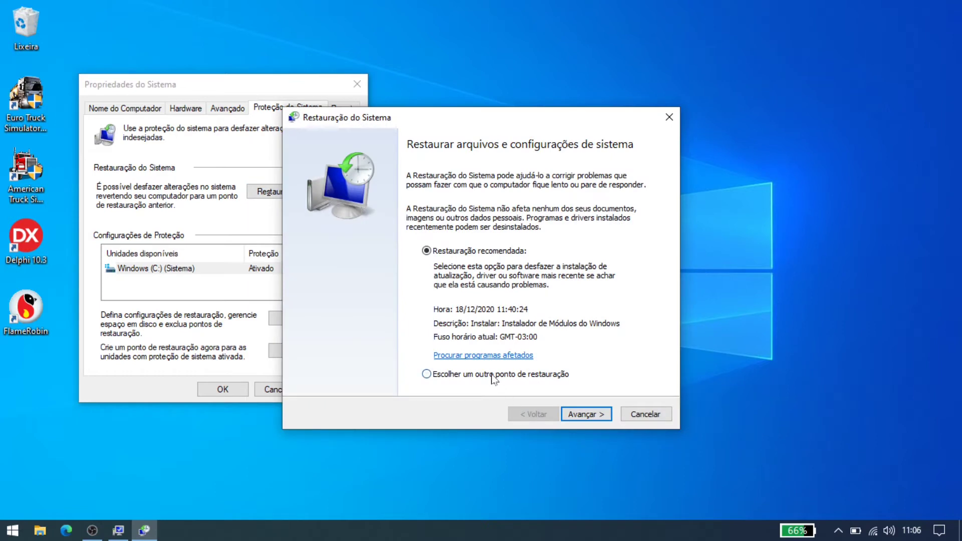
click(580, 415)
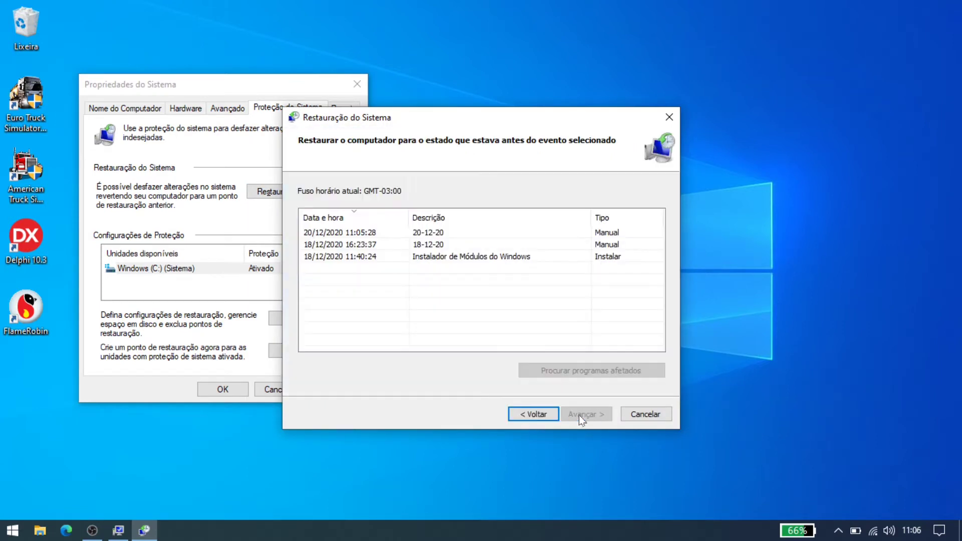
click(430, 235)
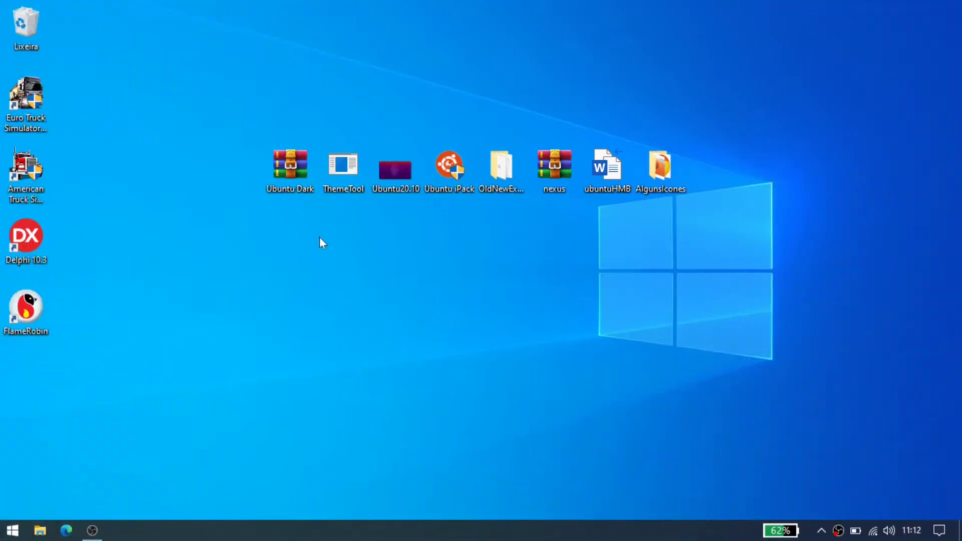
Extract the Ubuntu Dark archive onto the desktop and open its Theme For Win10 Creators Update 1703 folder.
right_click(290, 157)
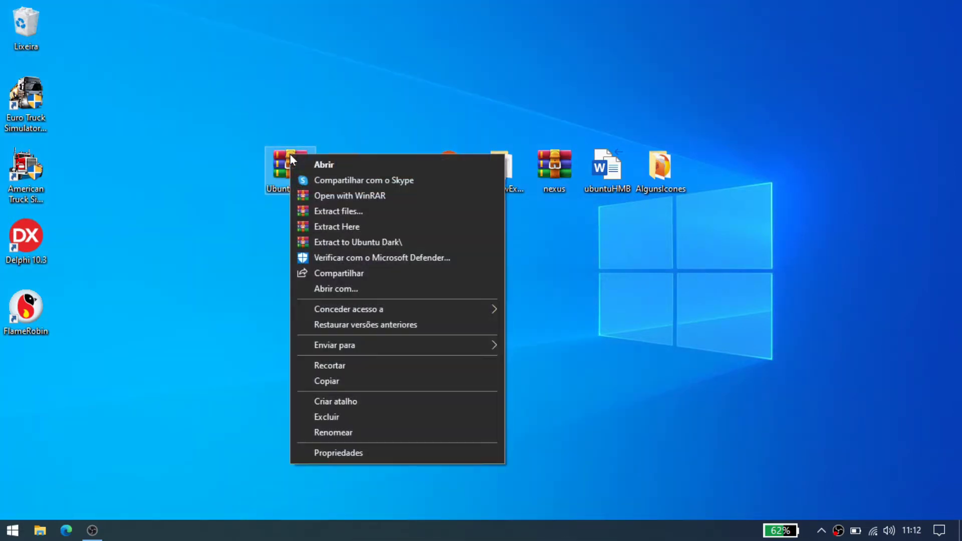
click(336, 227)
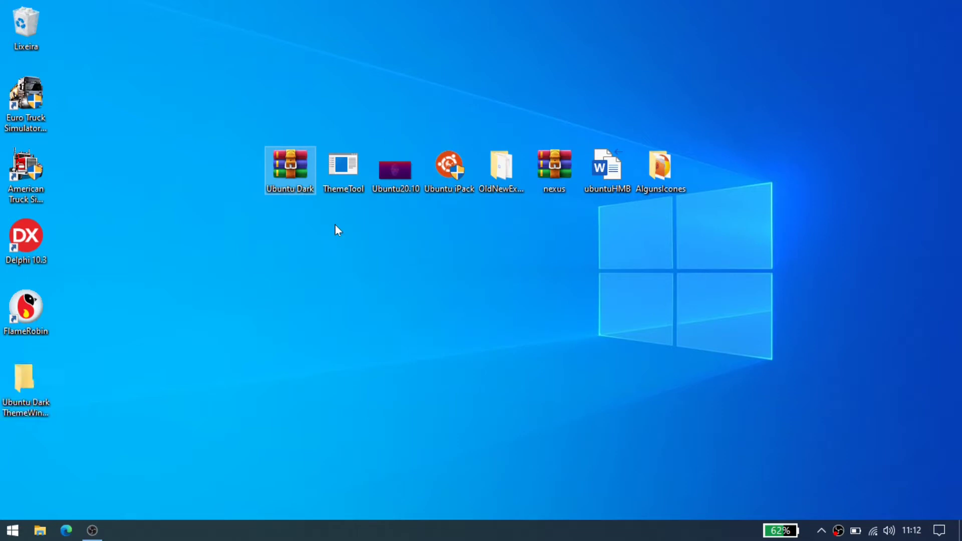
double_click(26, 393)
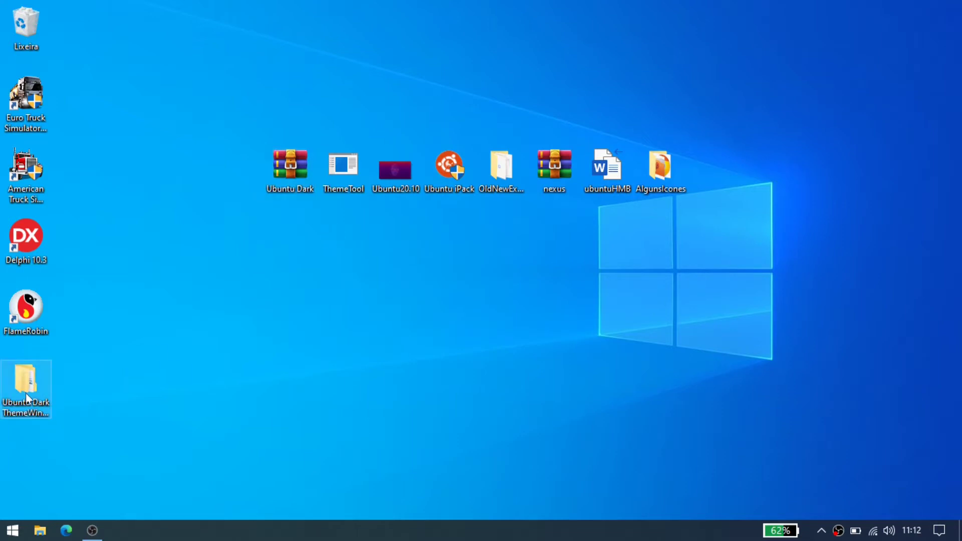
double_click(402, 160)
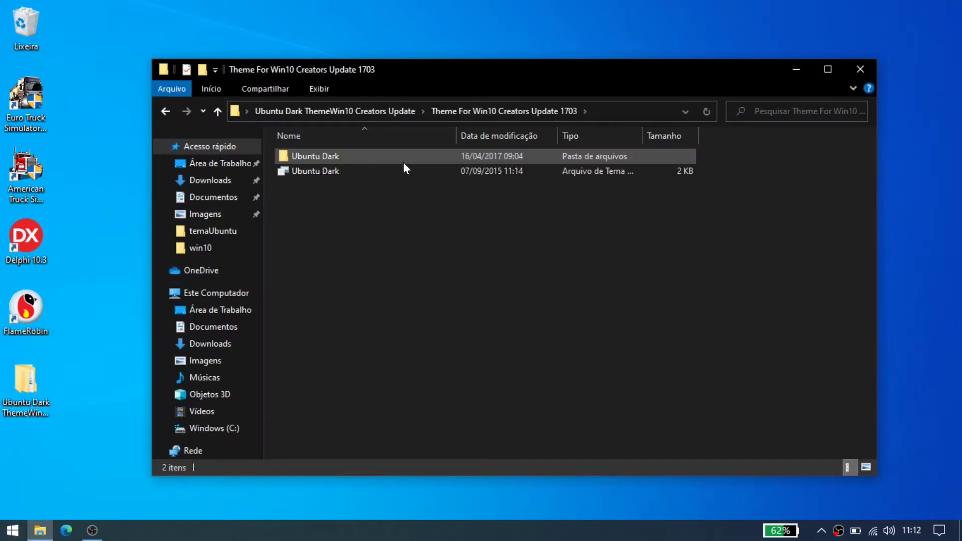
Move the Ubuntu Dark folder and theme file to C:\Windows\Resources\Themes with administrator permission, and close the folder window.
key(ctrl+x)
drag(375, 191, 353, 159)
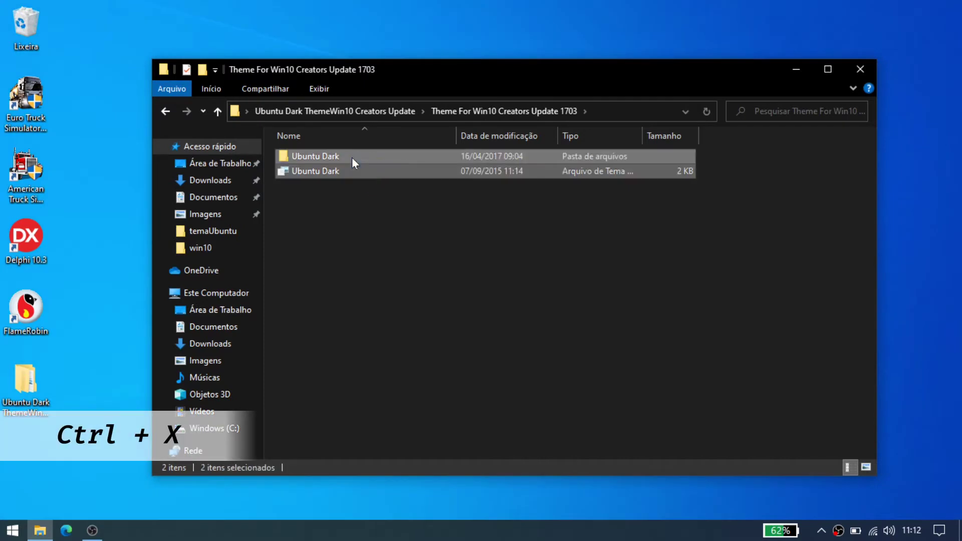
key(ctrl+x)
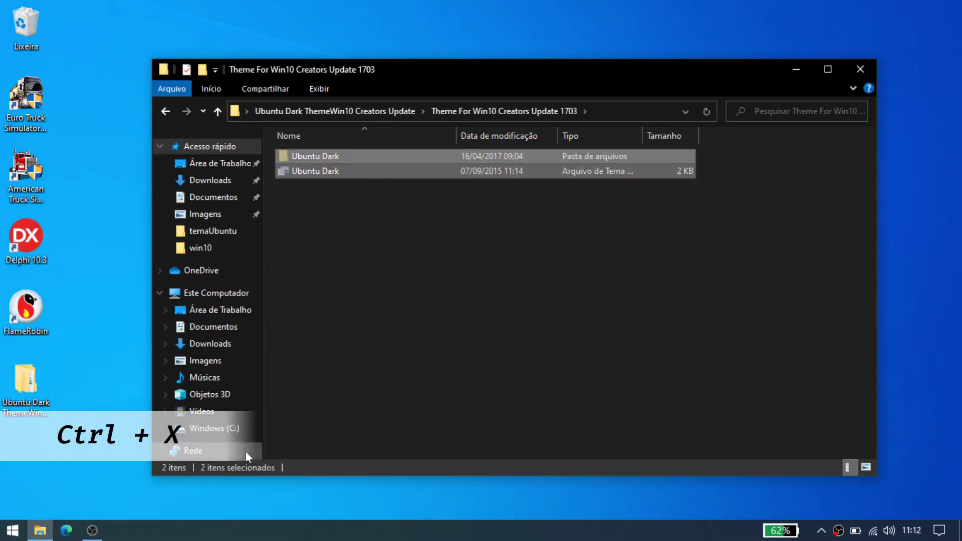
click(228, 431)
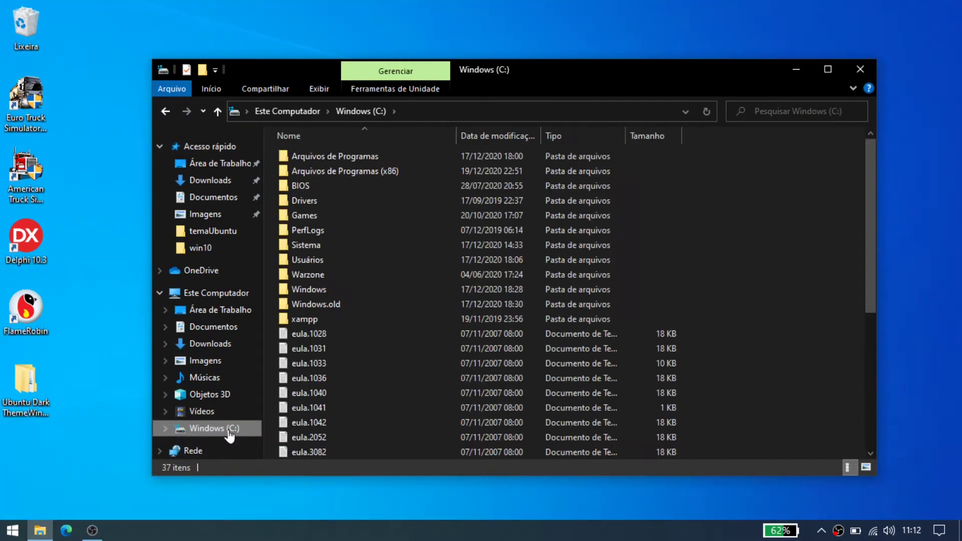
double_click(360, 289)
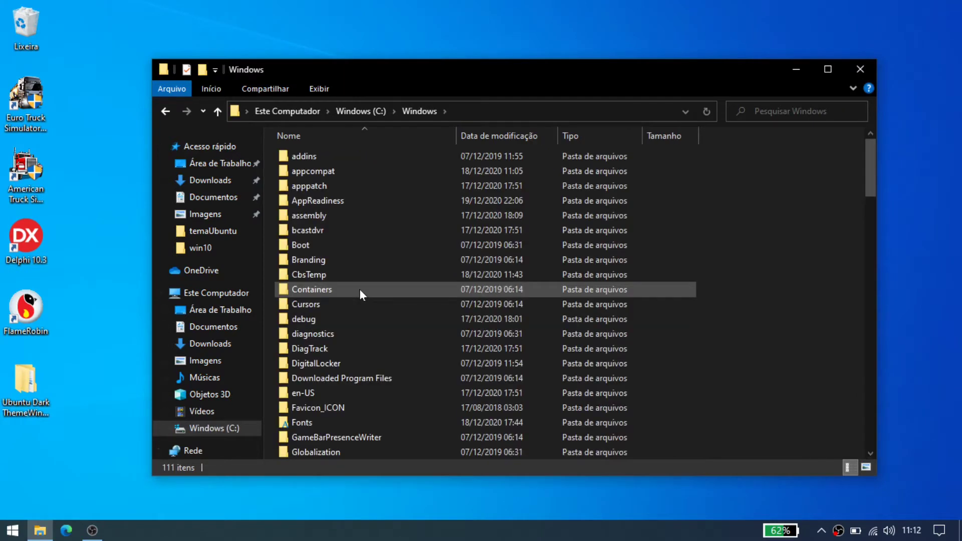
key(r)
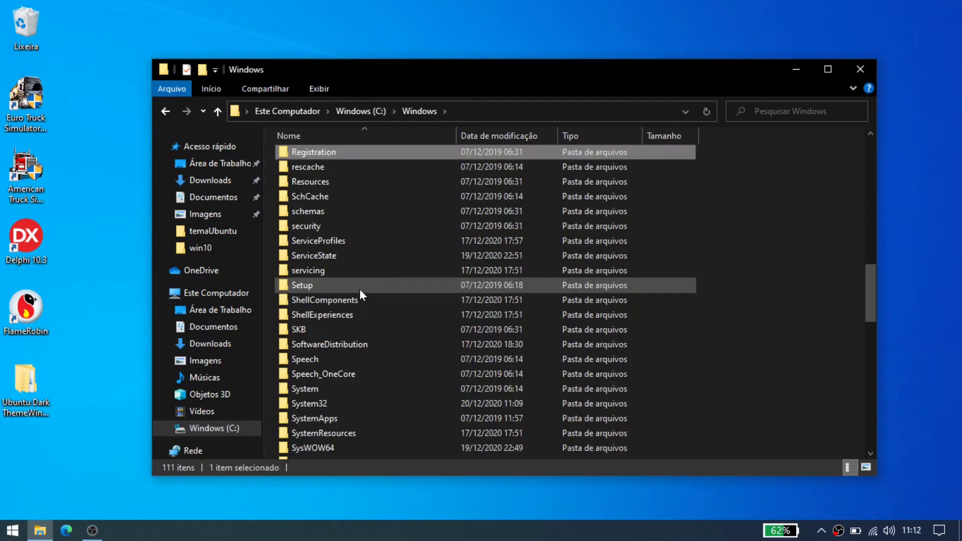
double_click(335, 182)
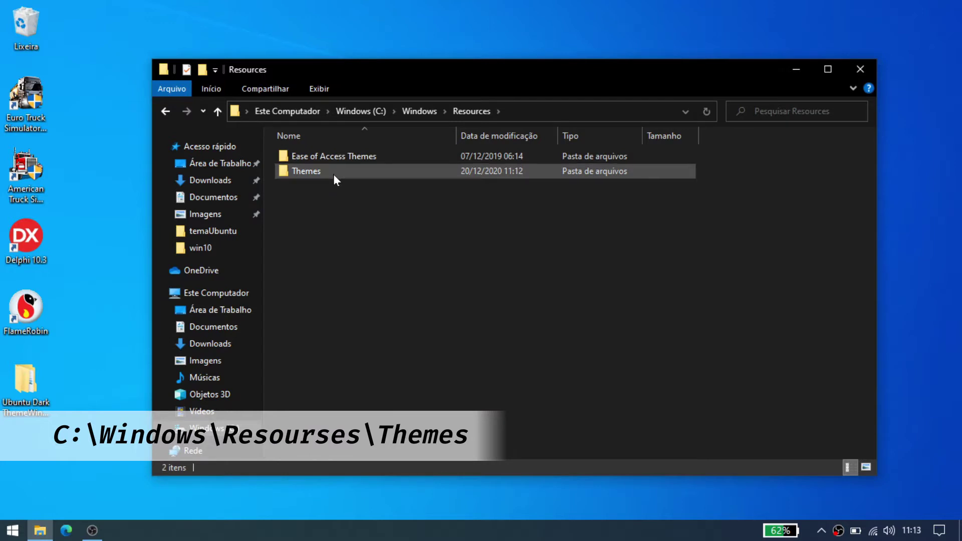
double_click(332, 174)
key(ctrl+v)
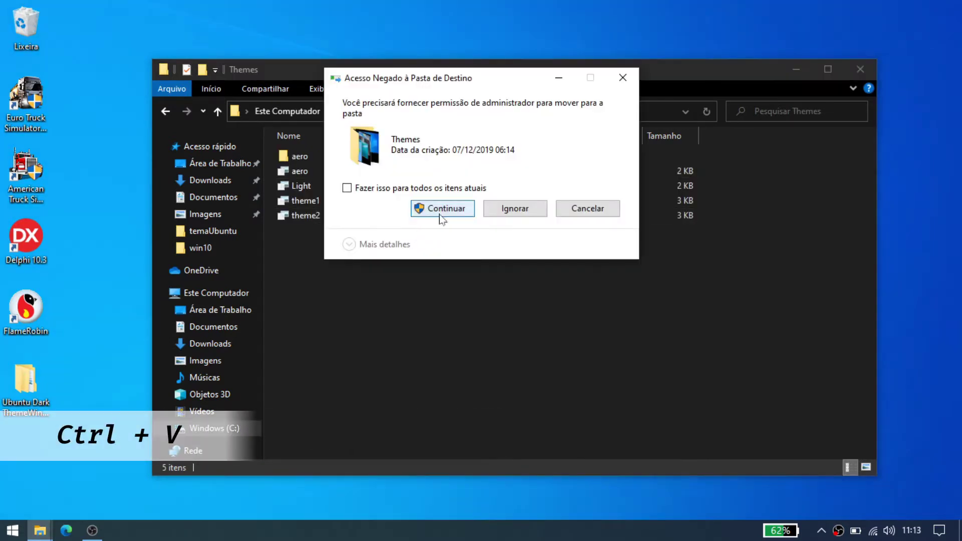
click(440, 214)
click(440, 214)
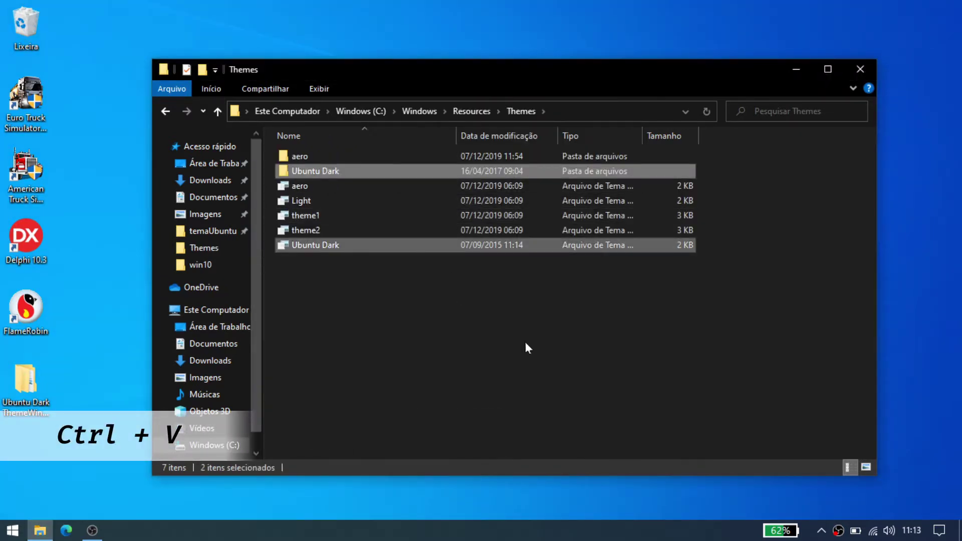
click(860, 69)
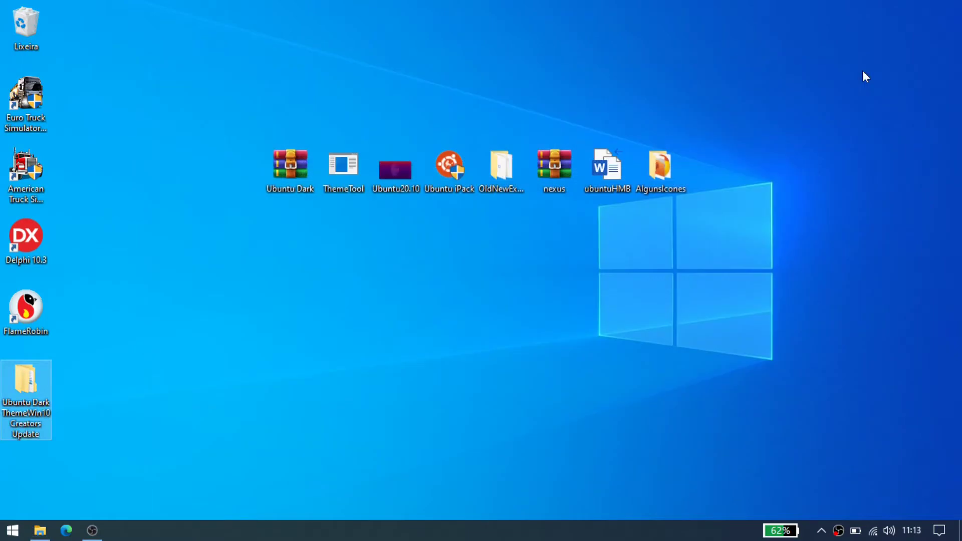
Run ThemeTool as administrator and install the SecureUxTheme patcher with Hook LogonUI enabled.
right_click(346, 169)
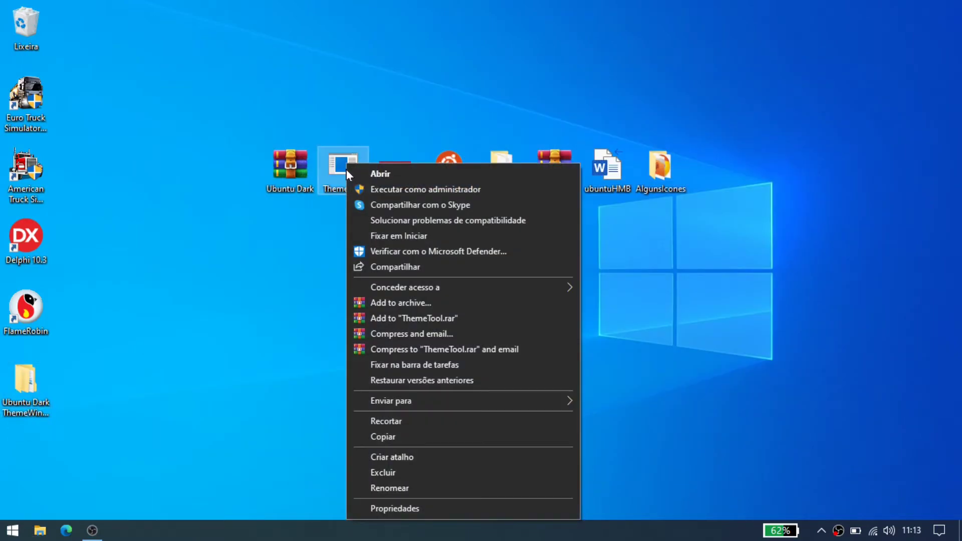
click(378, 188)
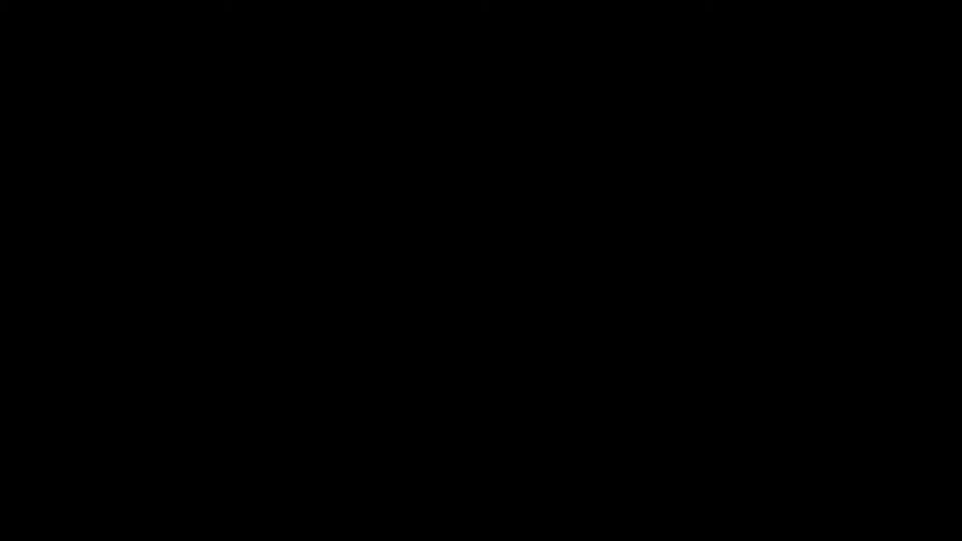
key(alt+y)
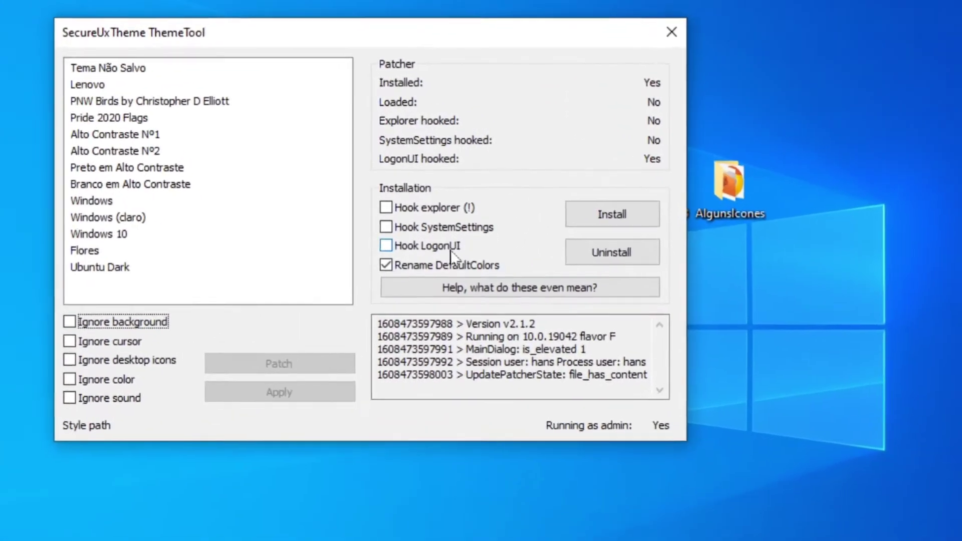
click(445, 249)
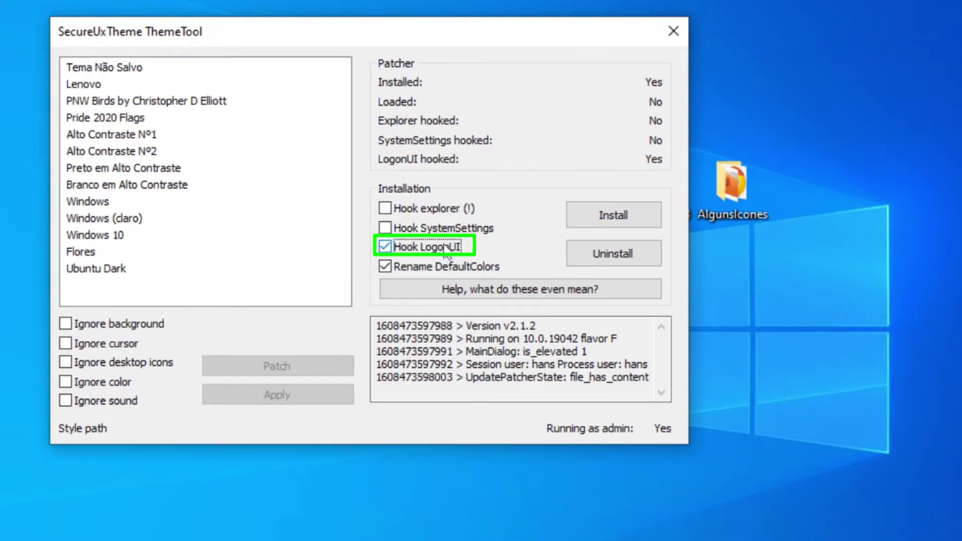
click(635, 219)
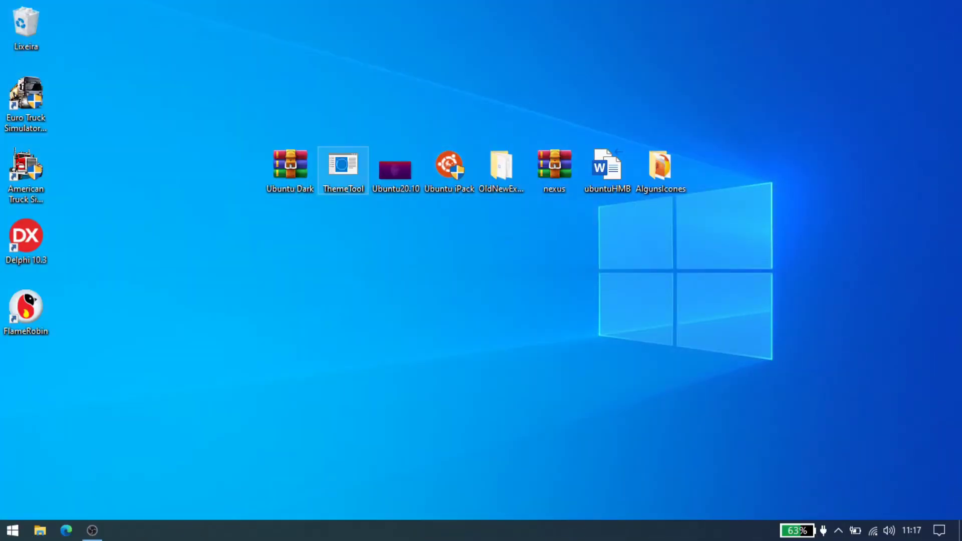
Run ThemeTool as administrator again, patch and apply the Ubuntu Dark theme, and close the tool.
right_click(343, 168)
click(361, 184)
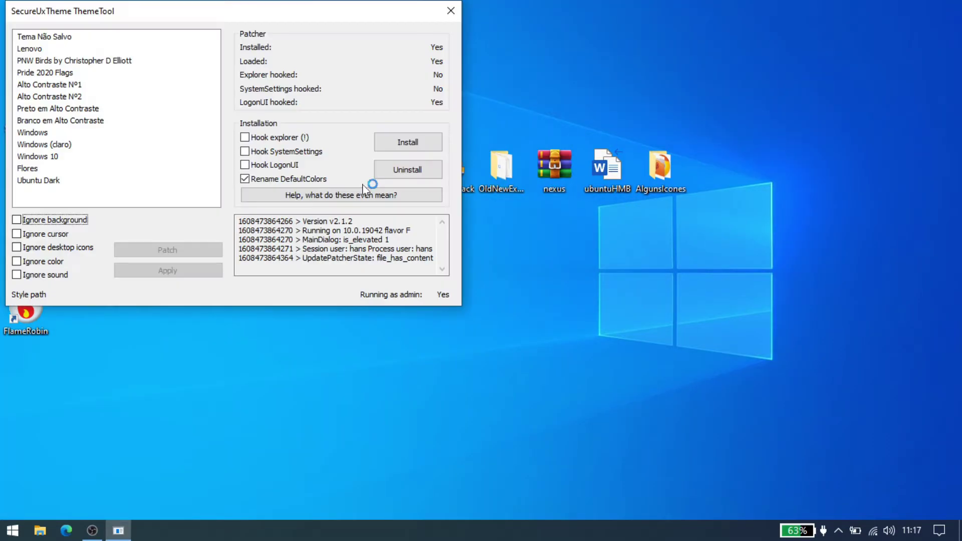
drag(291, 15, 397, 62)
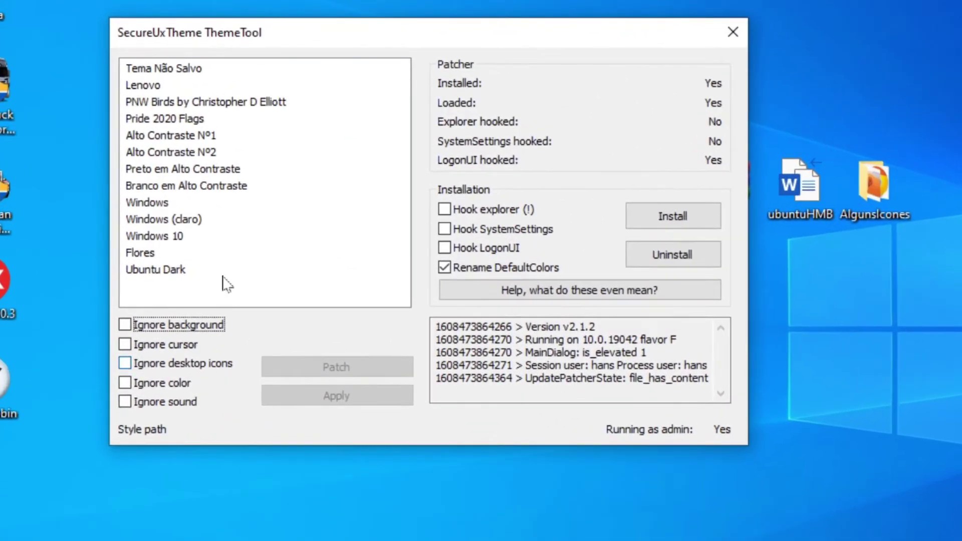
click(199, 271)
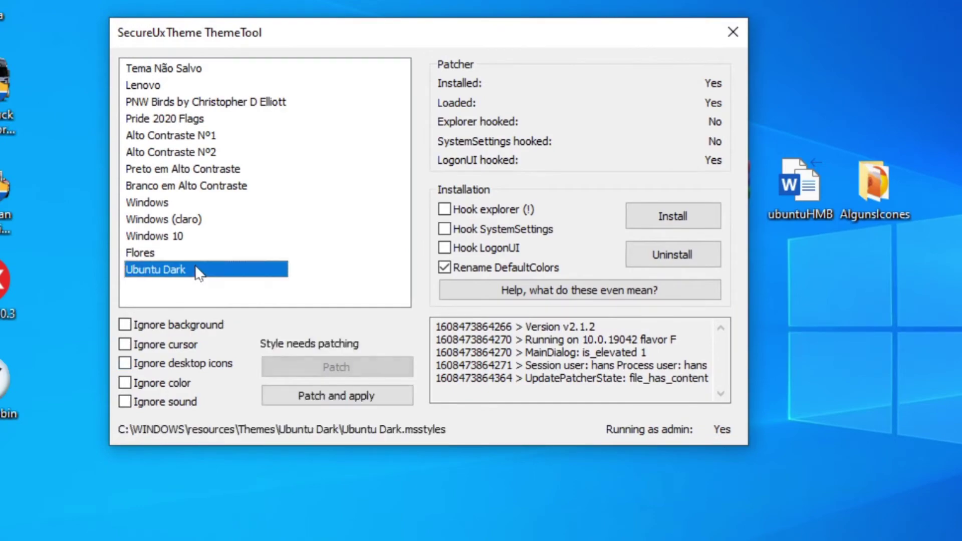
click(309, 394)
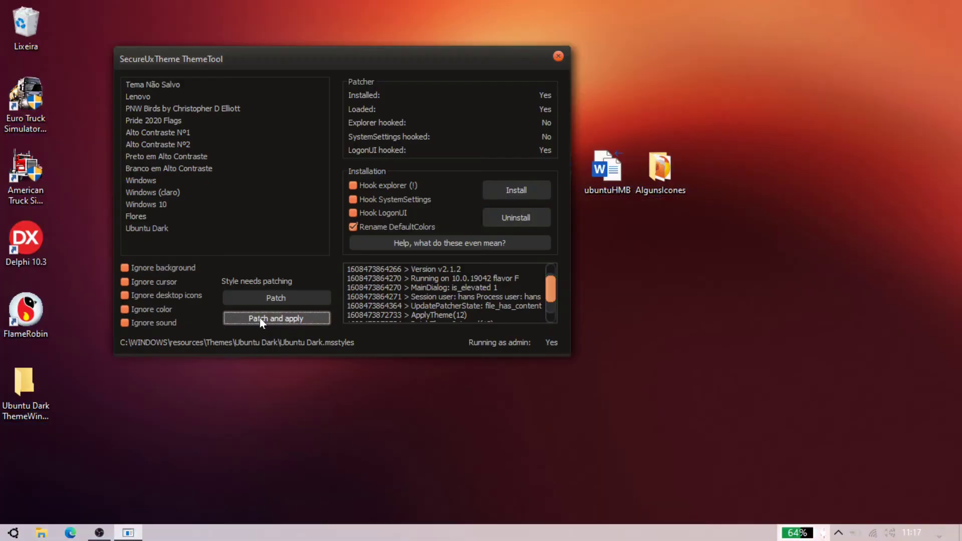
click(558, 56)
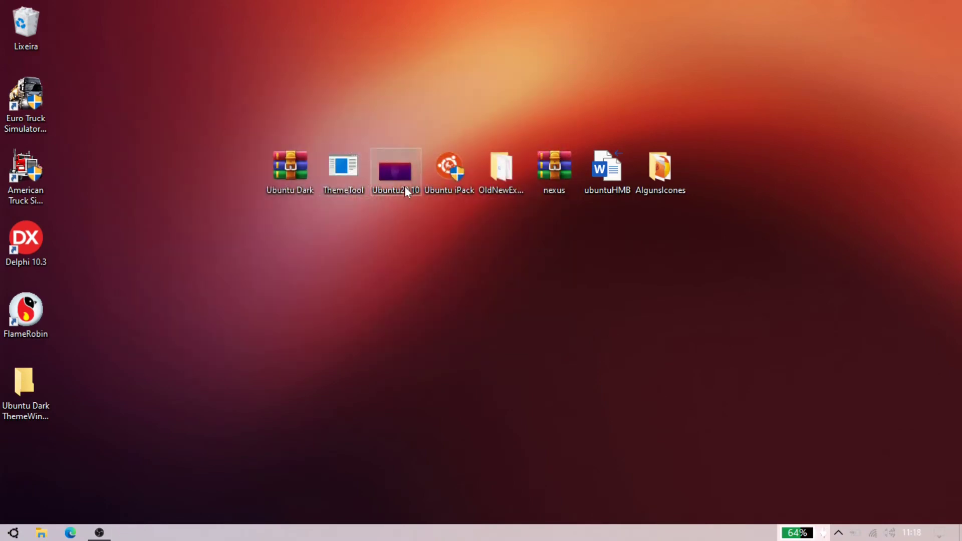
Set the Ubuntu20.10 image as the desktop background.
right_click(404, 187)
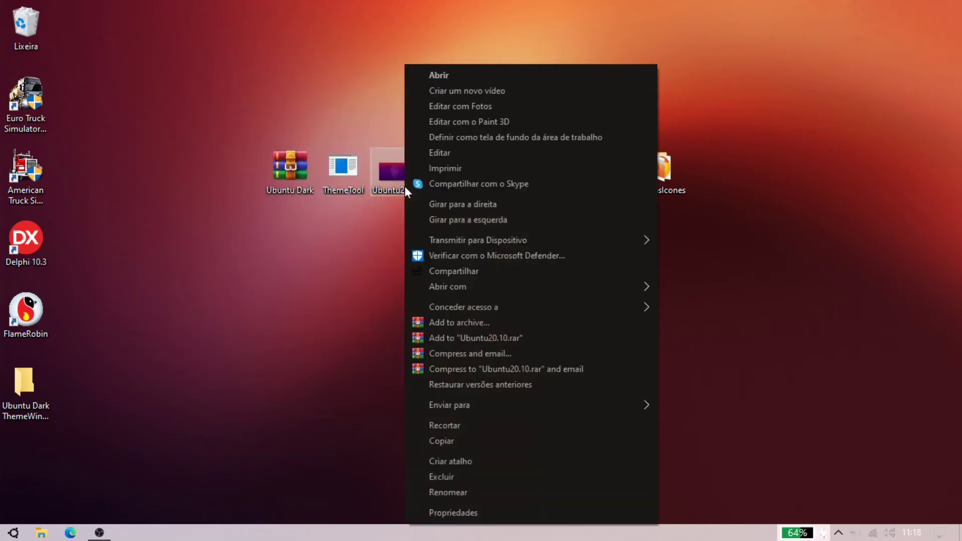
click(510, 141)
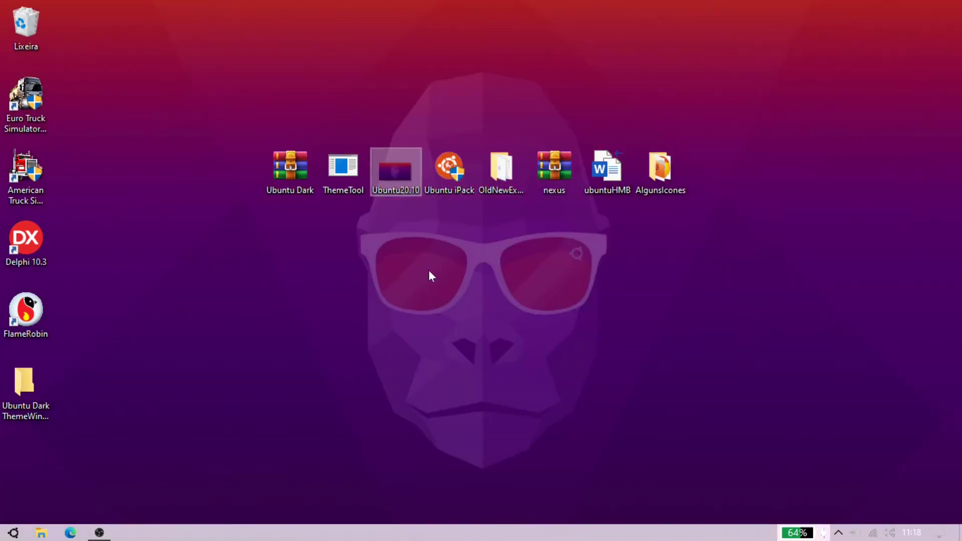
Check the icons in File Explorer, and install Ubuntu iPack with all files patched and without making a restore point.
click(43, 533)
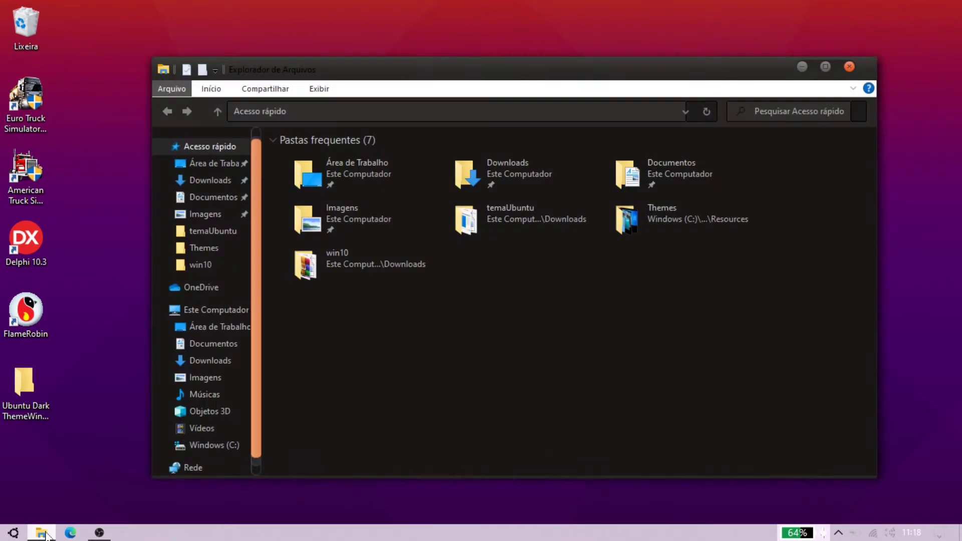
click(848, 68)
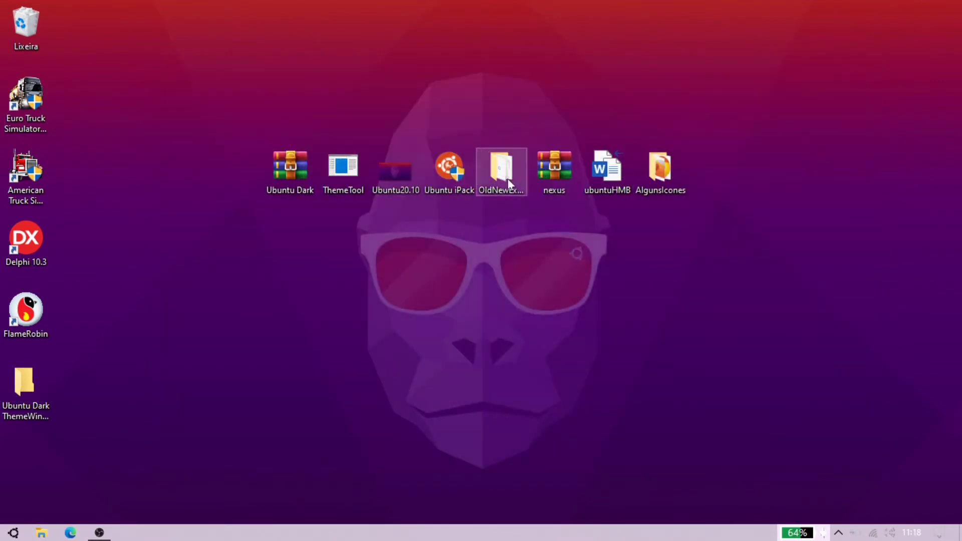
double_click(464, 170)
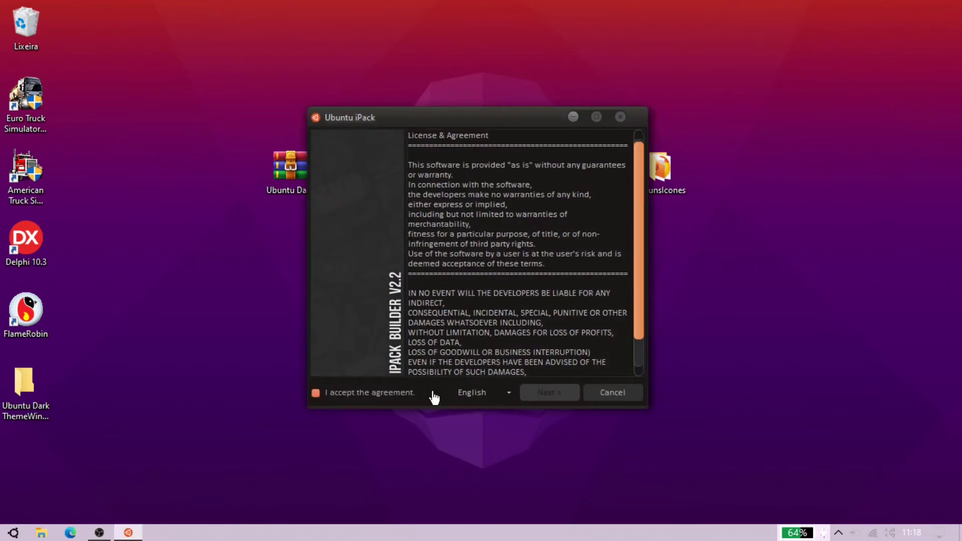
click(384, 395)
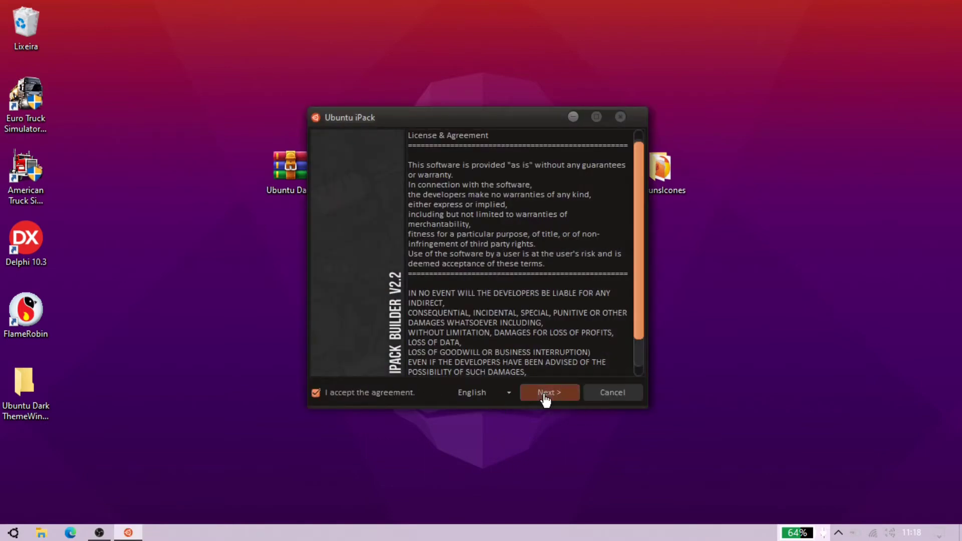
click(545, 396)
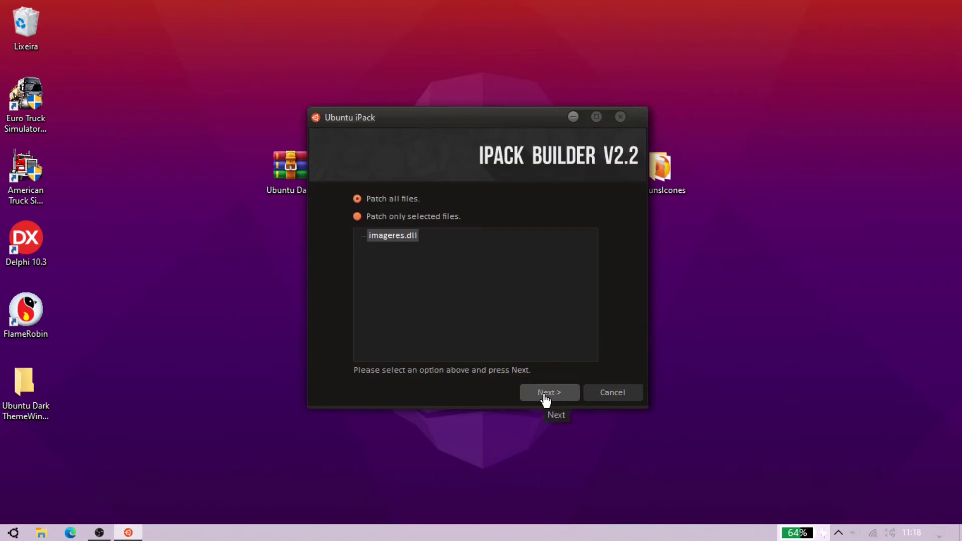
click(552, 396)
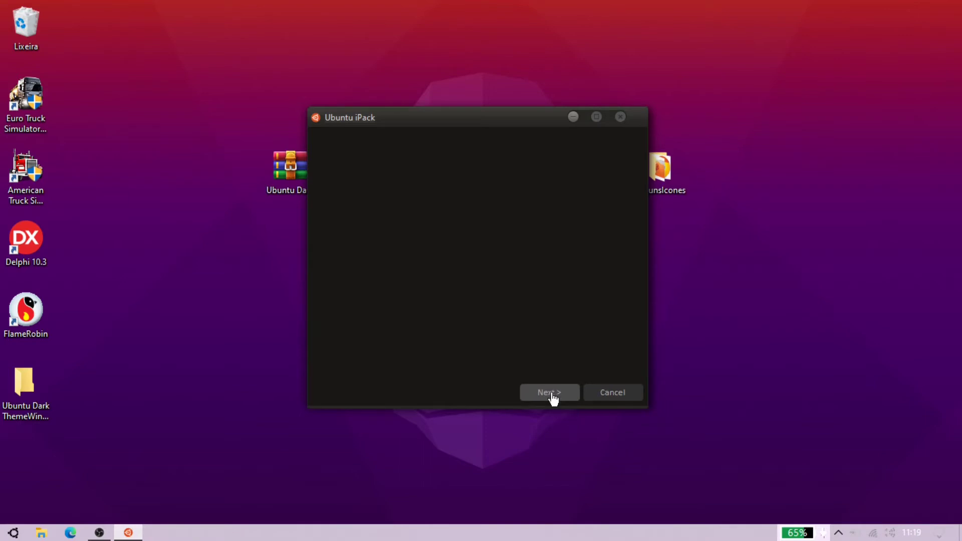
click(553, 397)
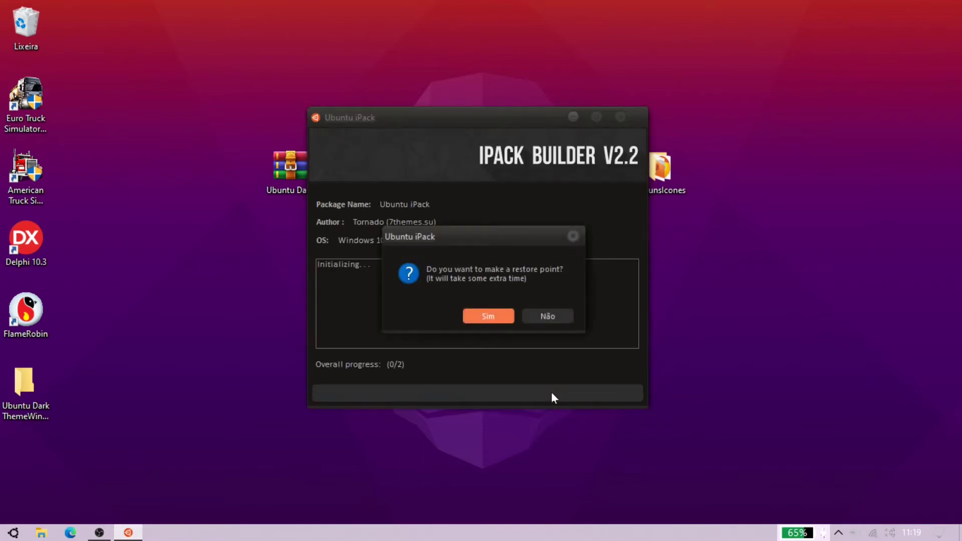
click(549, 316)
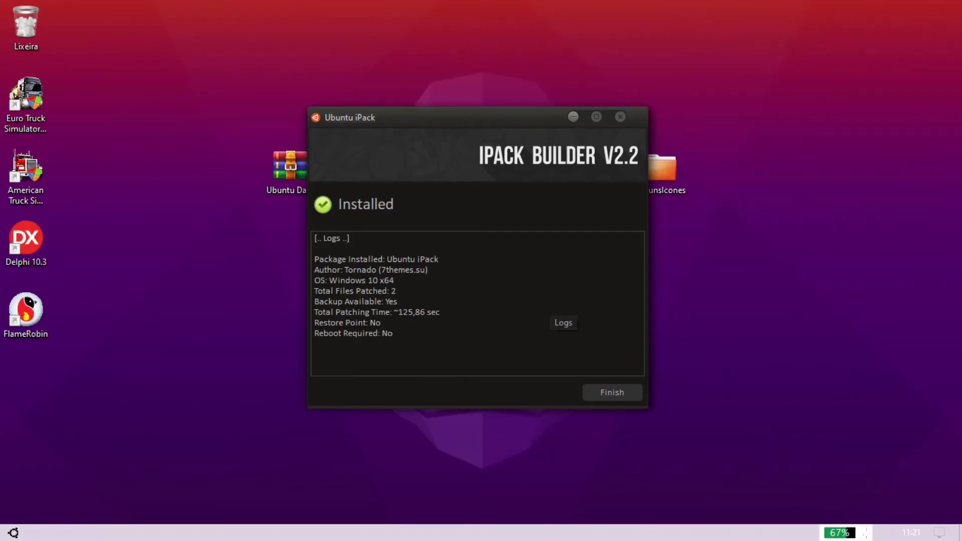
click(603, 394)
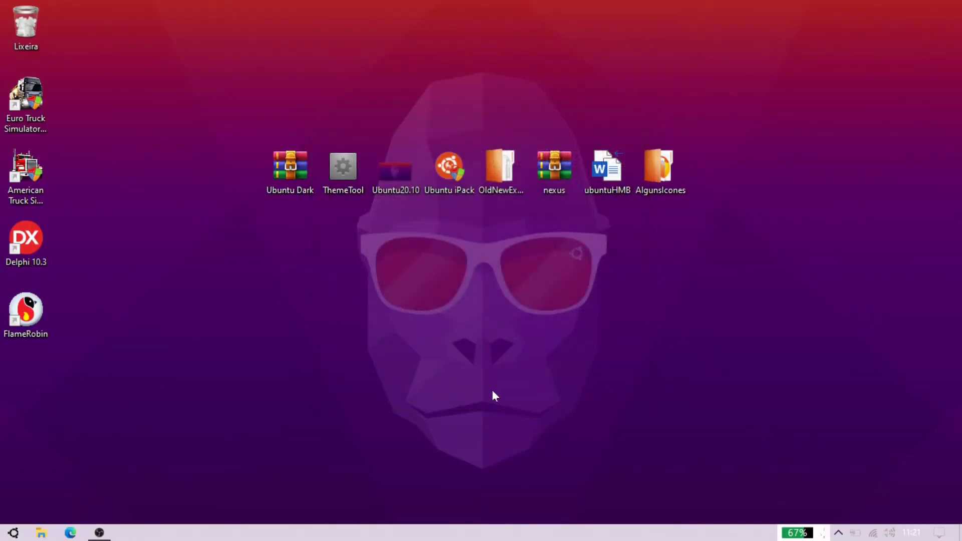
Examine the folder icons and ribbon in File Explorer, and view the Ubuntu iPack uninstaller's restore options before cancelling it.
click(38, 534)
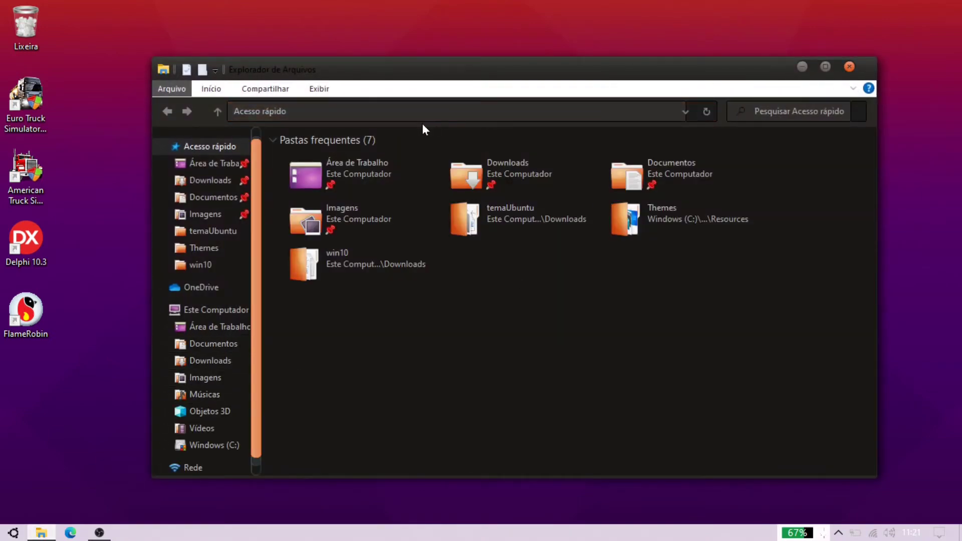
click(211, 88)
click(211, 89)
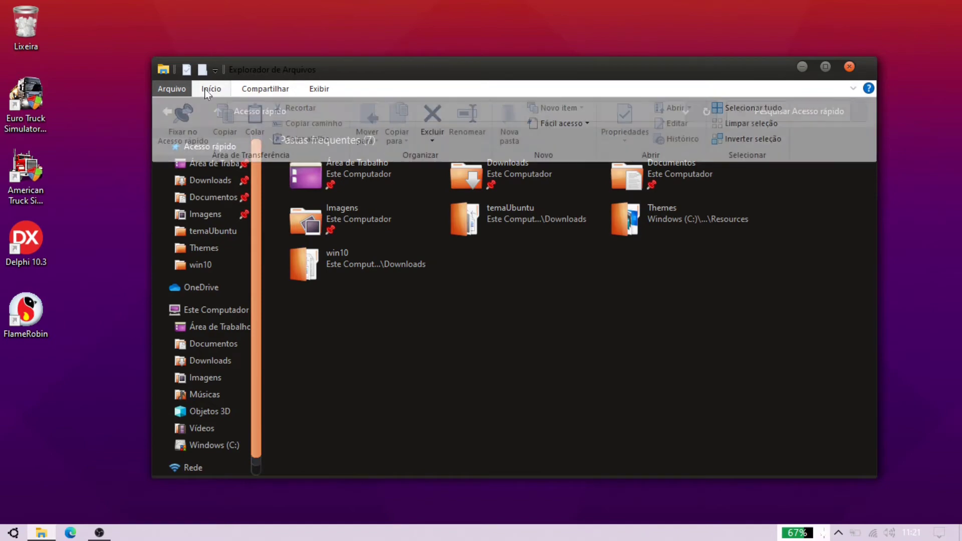
click(847, 65)
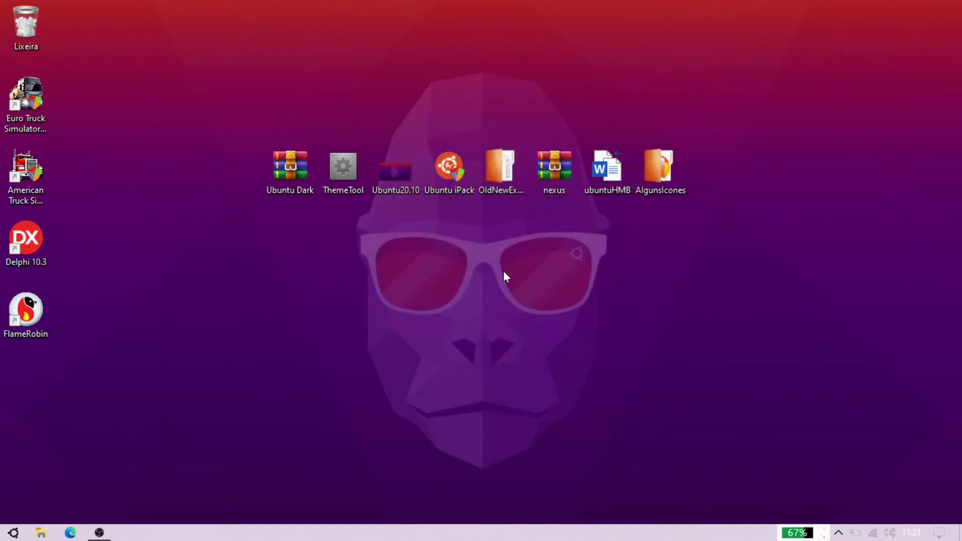
double_click(451, 176)
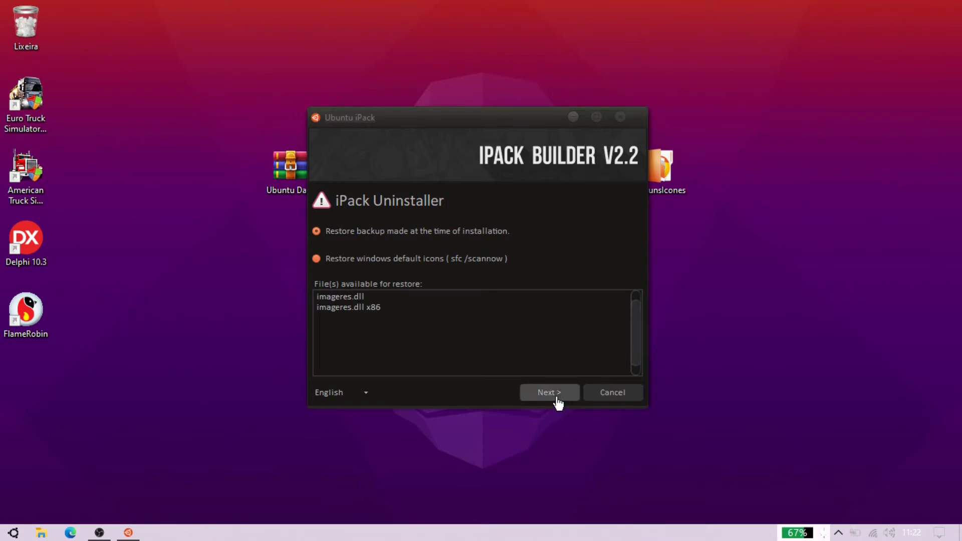
click(623, 395)
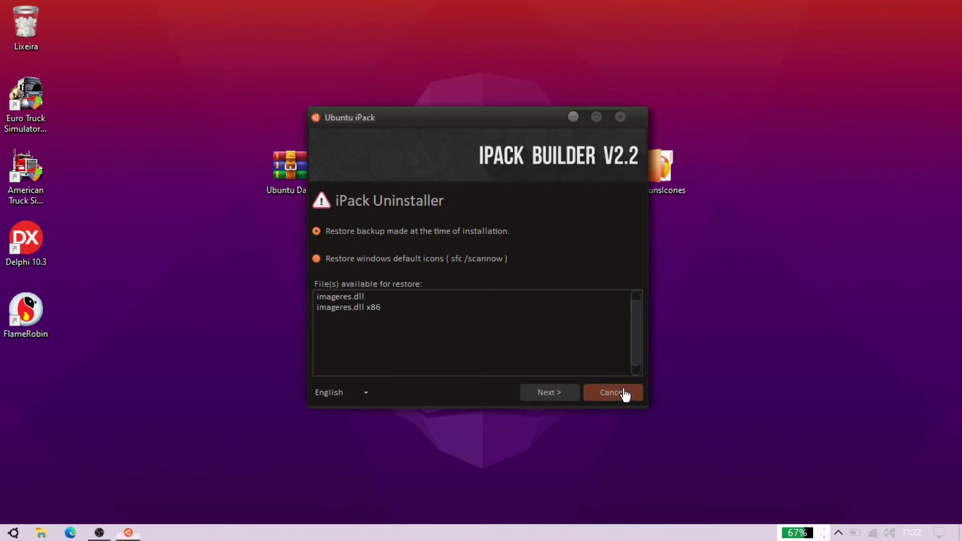
Run OldNewExplorerCfg and install the shell extension with the command bar enabled, caption text, caption icon and Up button hidden, and navigation bar glass off.
double_click(508, 184)
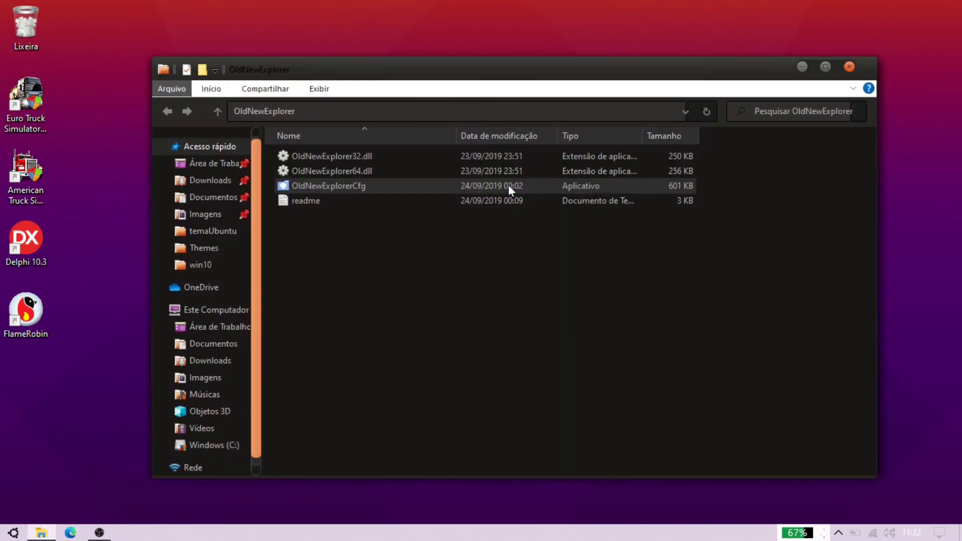
double_click(392, 186)
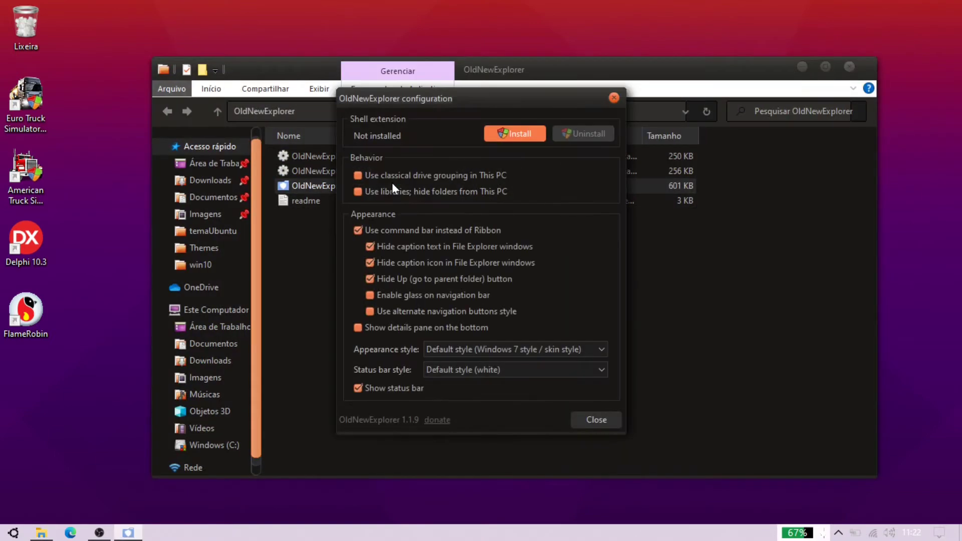
click(802, 67)
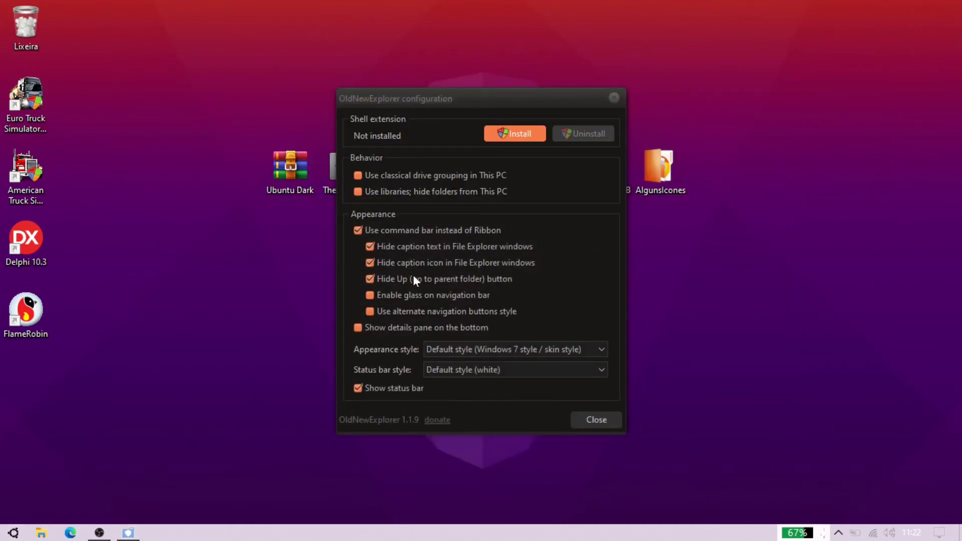
click(360, 229)
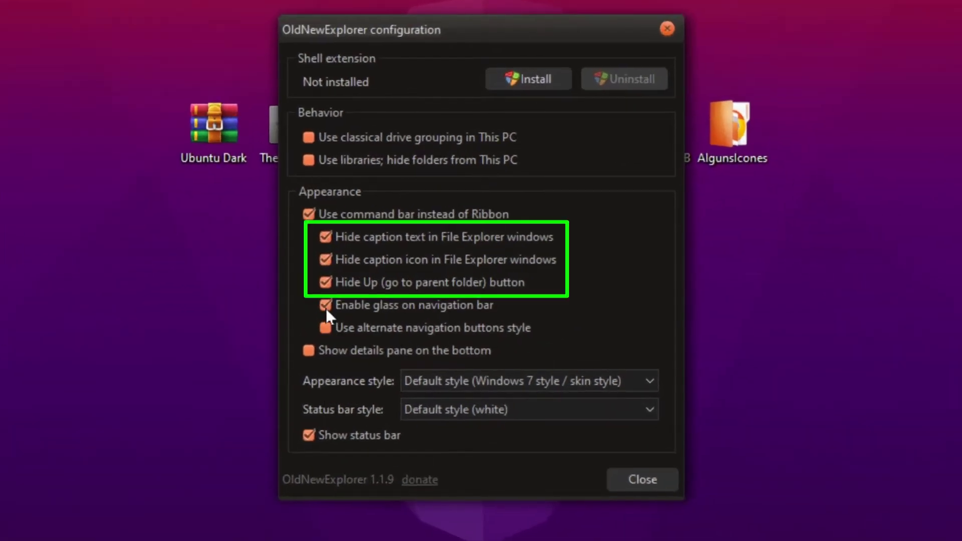
click(326, 305)
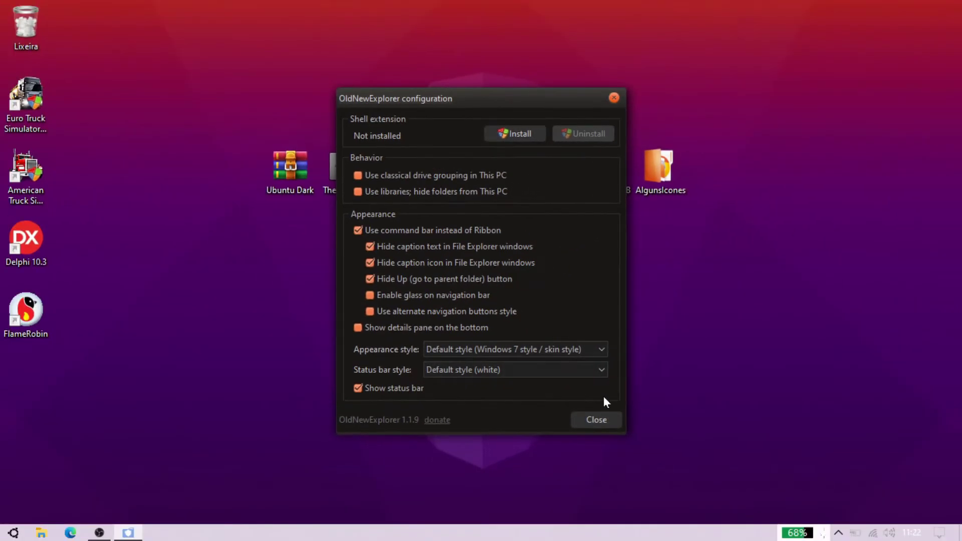
click(517, 131)
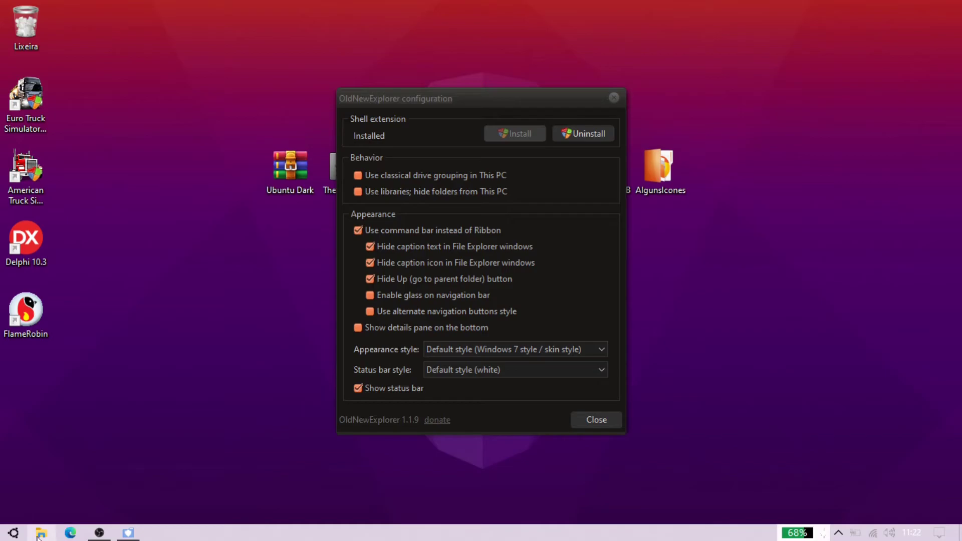
Open File Explorer to check its ribbonless layout, and close it along with the OldNewExplorer configuration.
click(38, 535)
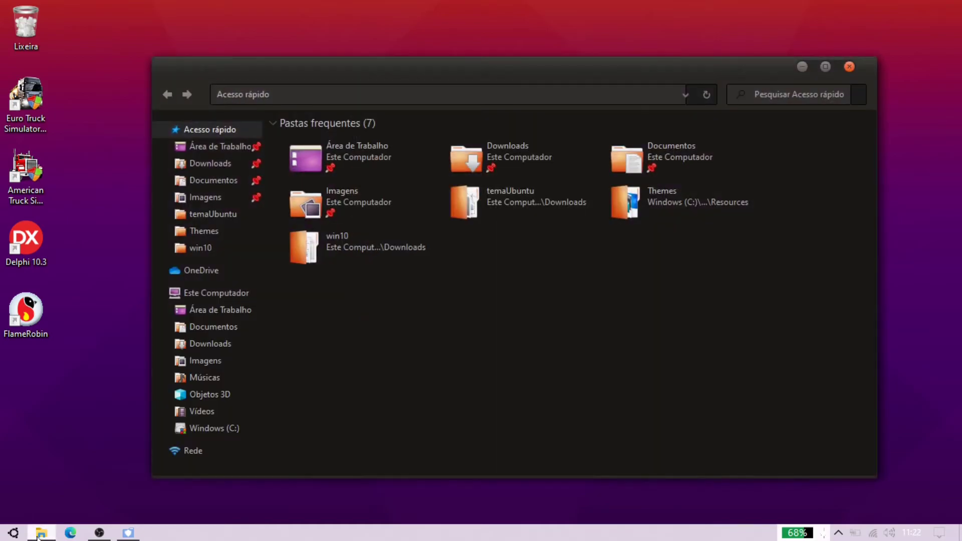
drag(553, 76, 647, 61)
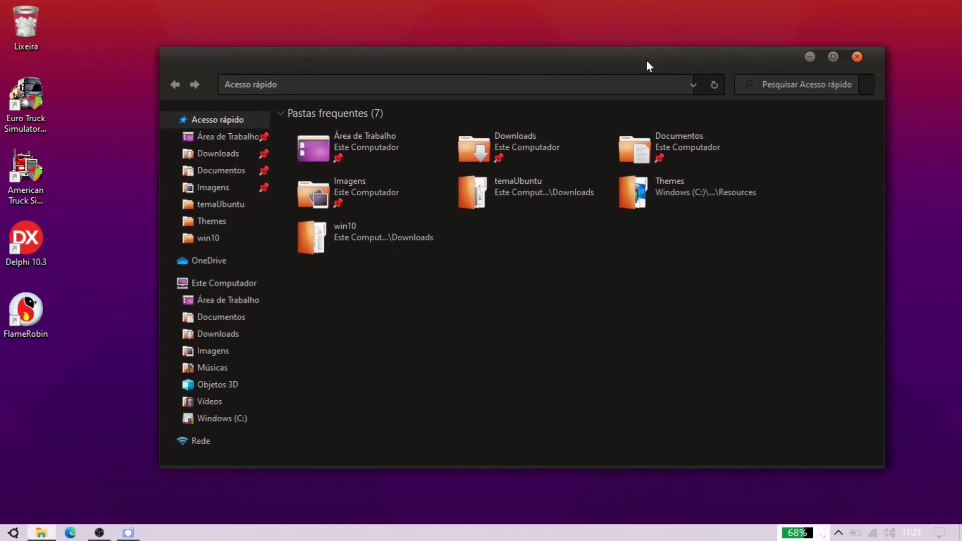
click(858, 57)
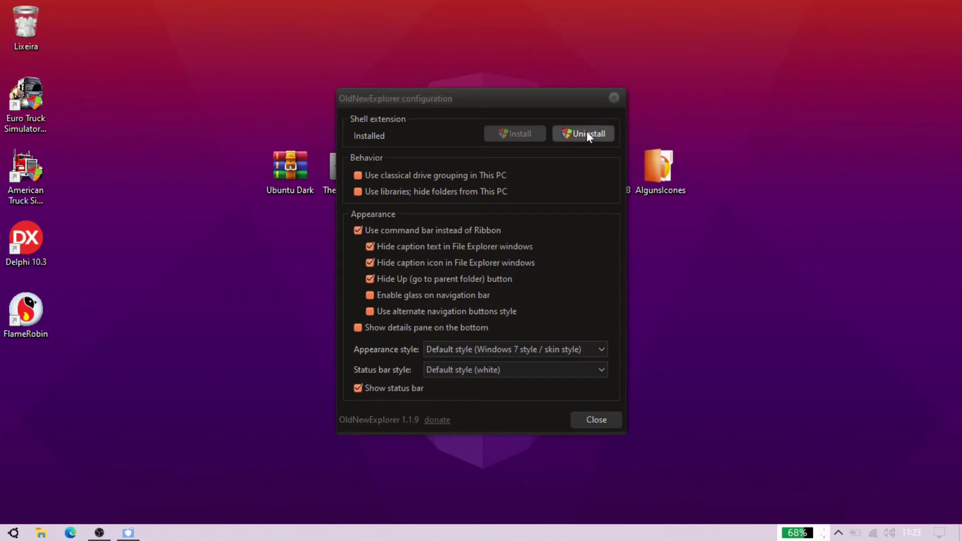
click(591, 420)
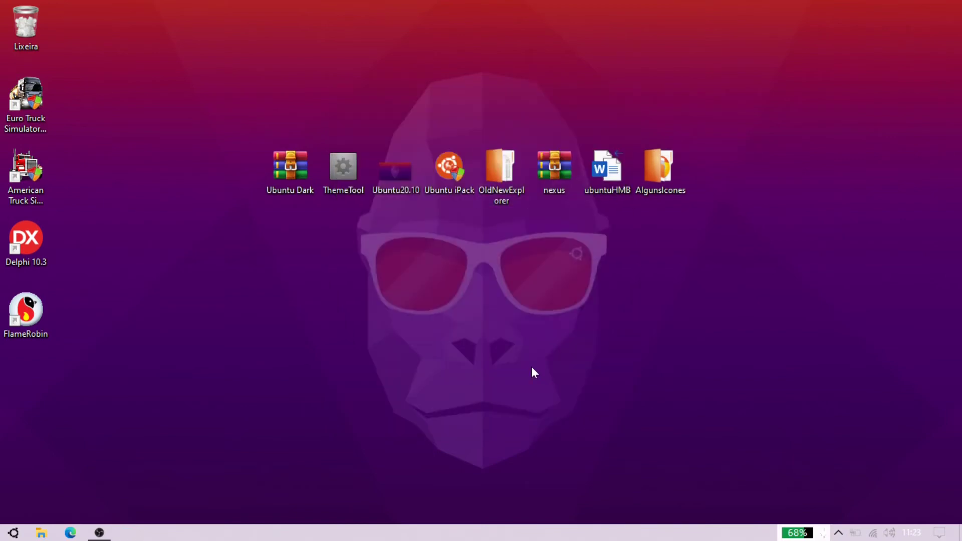
Extract the nexus archive to the desktop and install Nexus from NexusSetup with Português Brasileiro as the installer language.
right_click(554, 175)
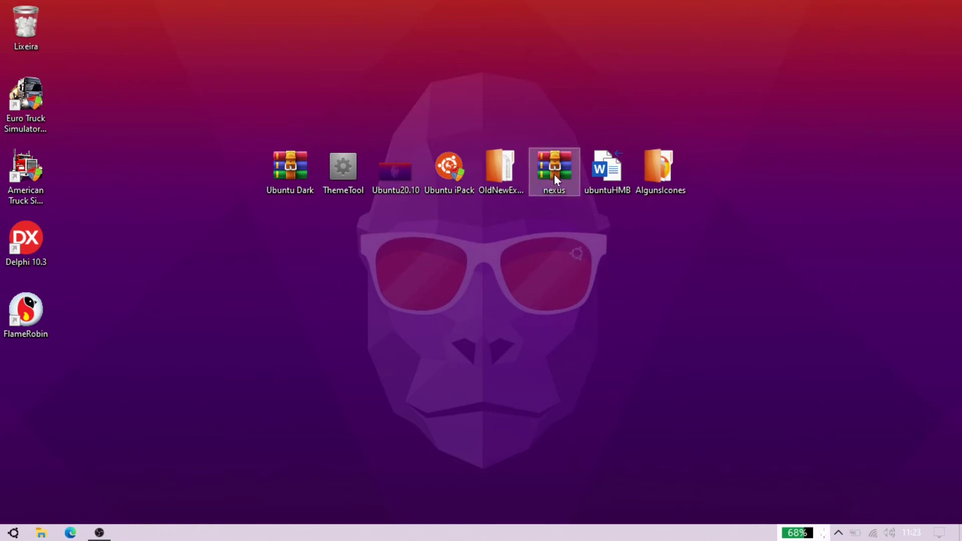
click(591, 248)
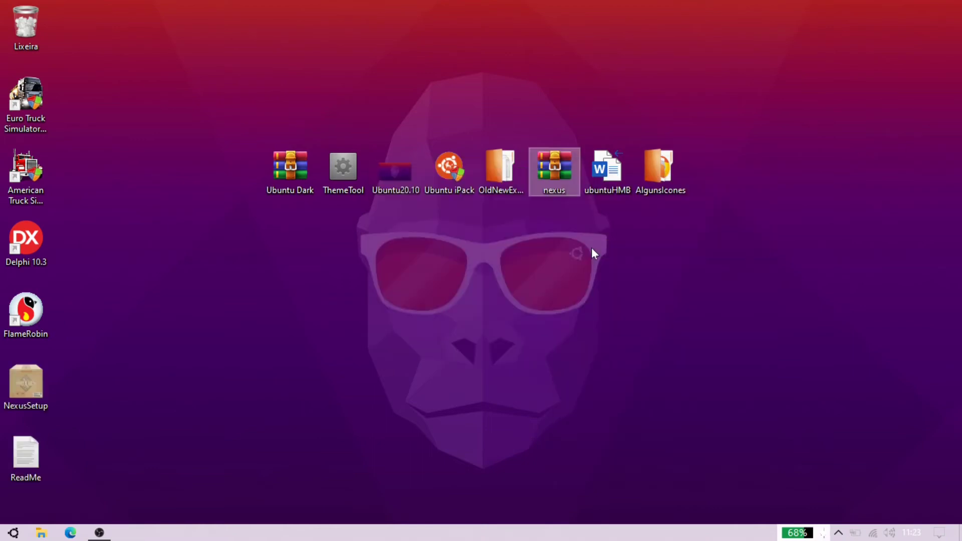
double_click(38, 383)
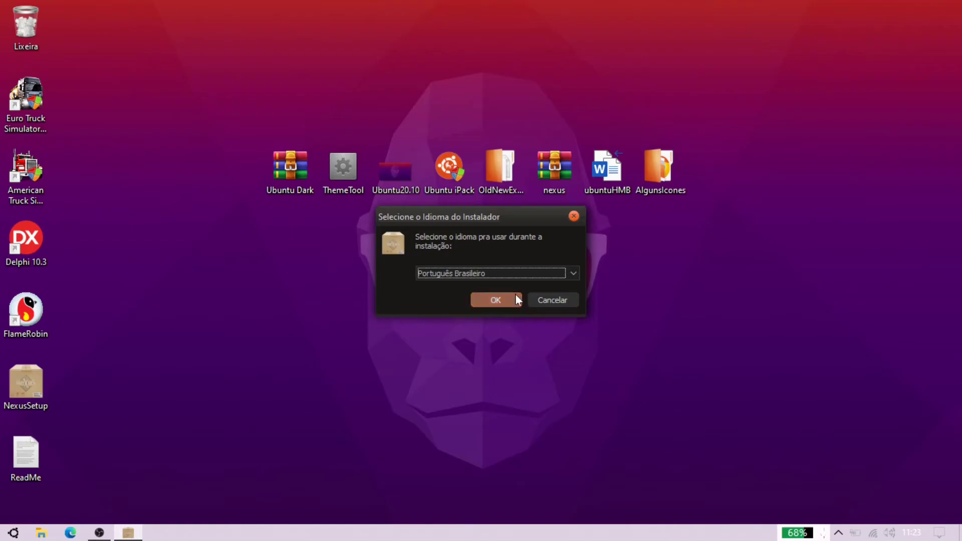
click(494, 298)
click(556, 384)
click(557, 382)
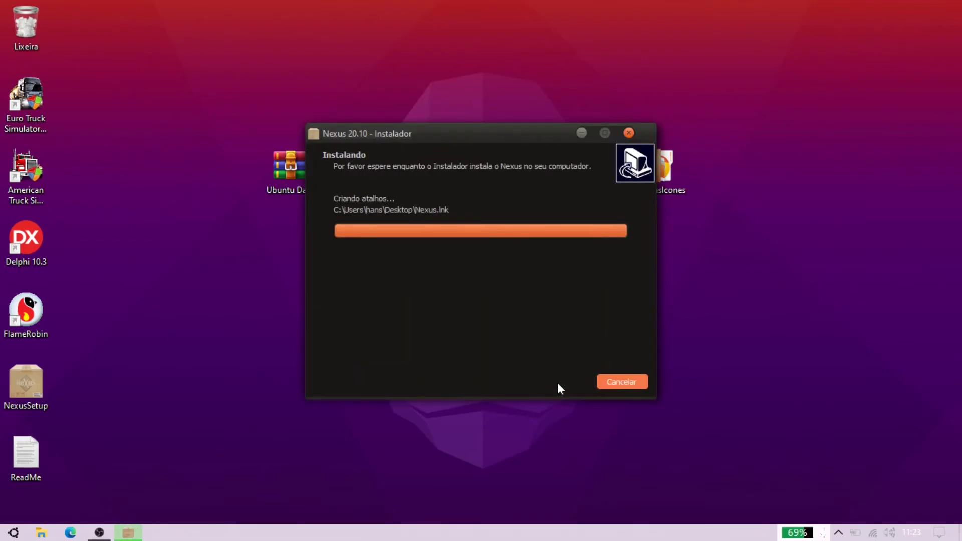
click(437, 317)
click(558, 383)
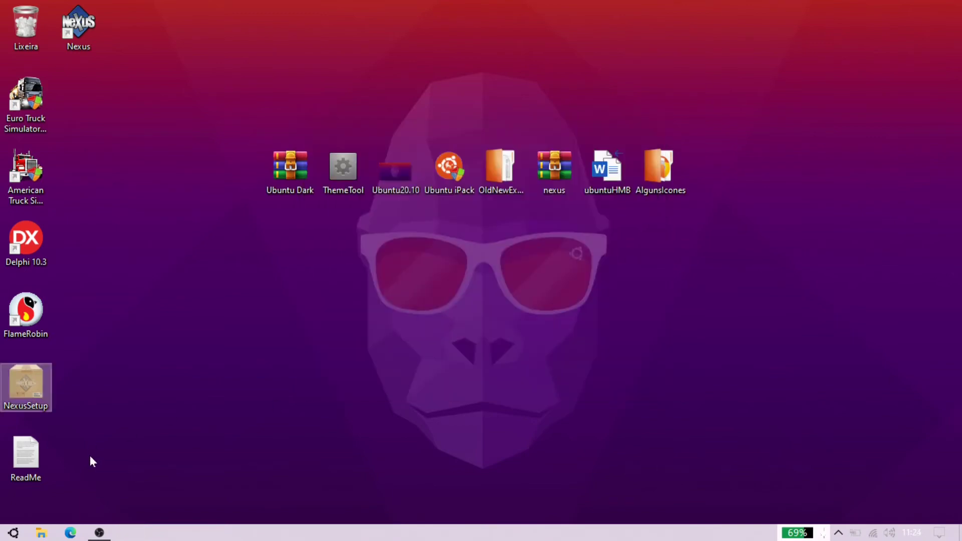
Start Nexus, restore its settings from the ubuntuHMB backup on the desktop, and move the desktop icons to the side opposite the dock.
click(92, 20)
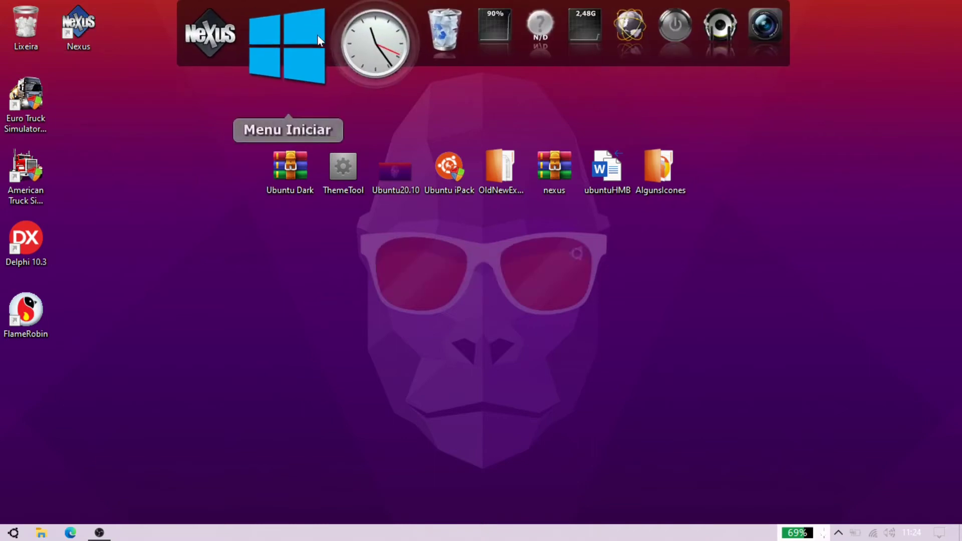
right_click(274, 38)
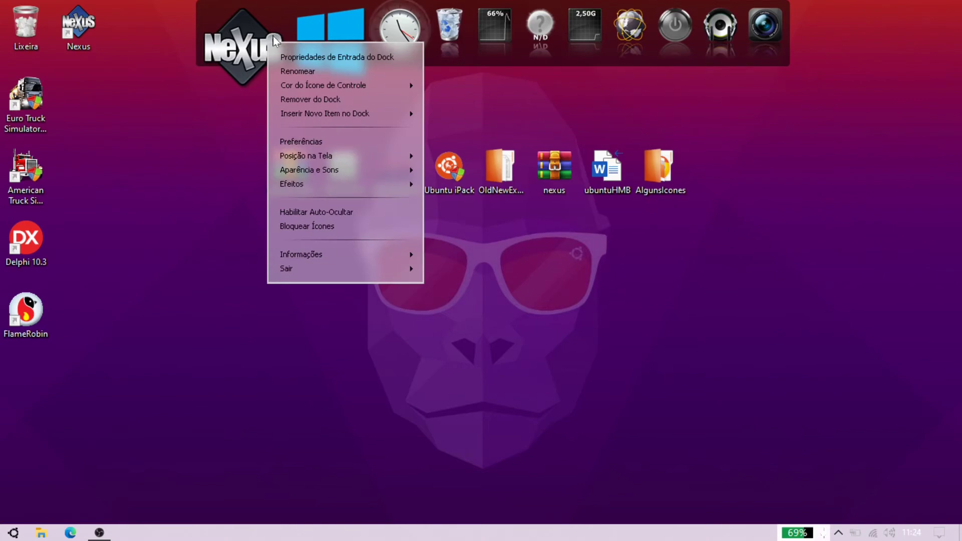
click(310, 141)
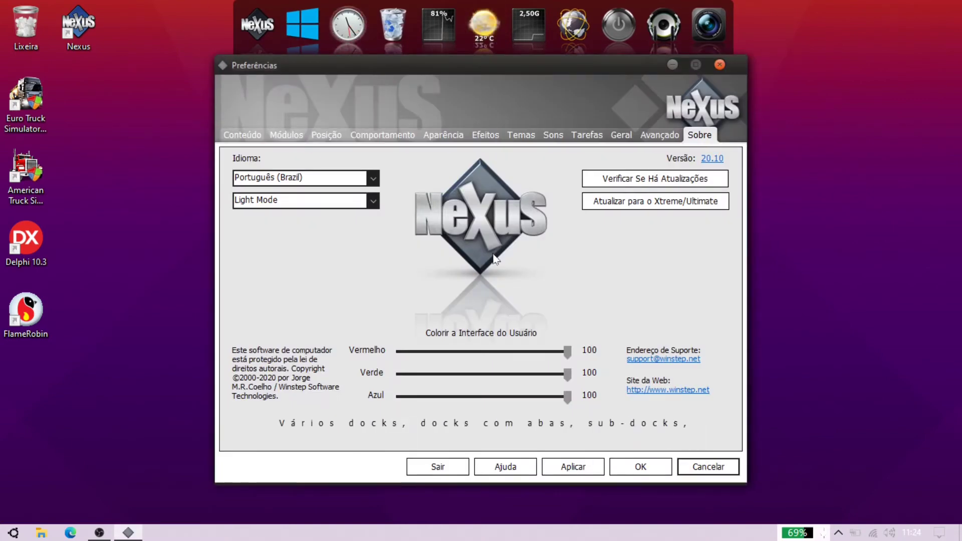
click(667, 138)
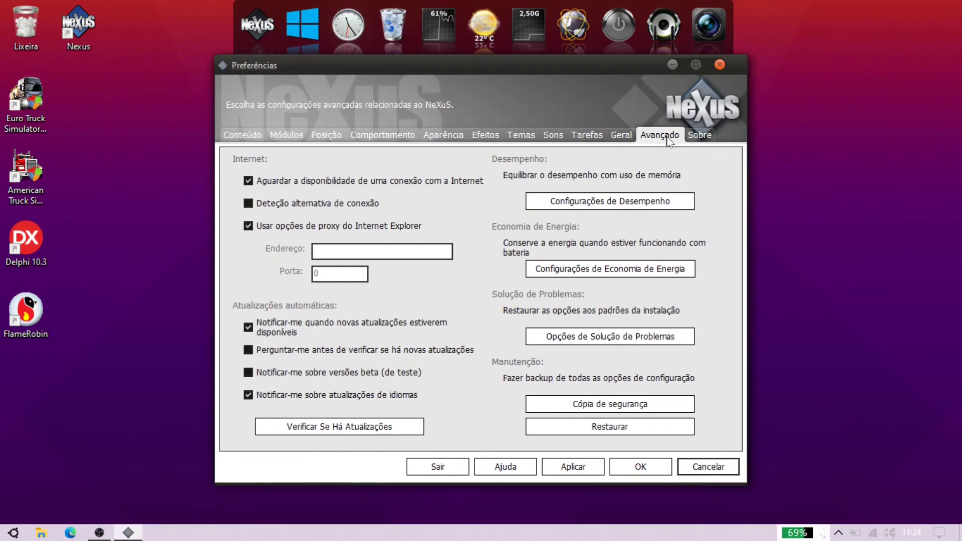
click(626, 431)
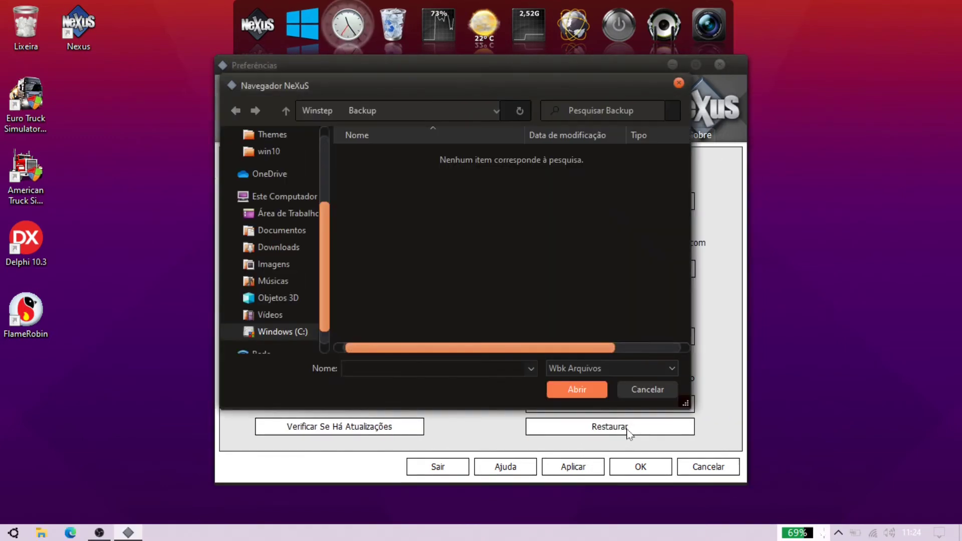
click(270, 213)
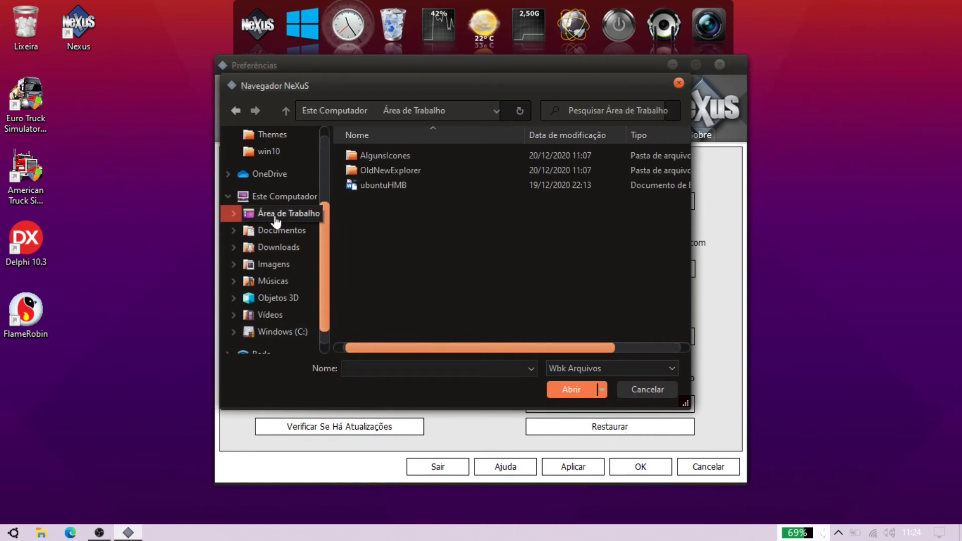
click(398, 186)
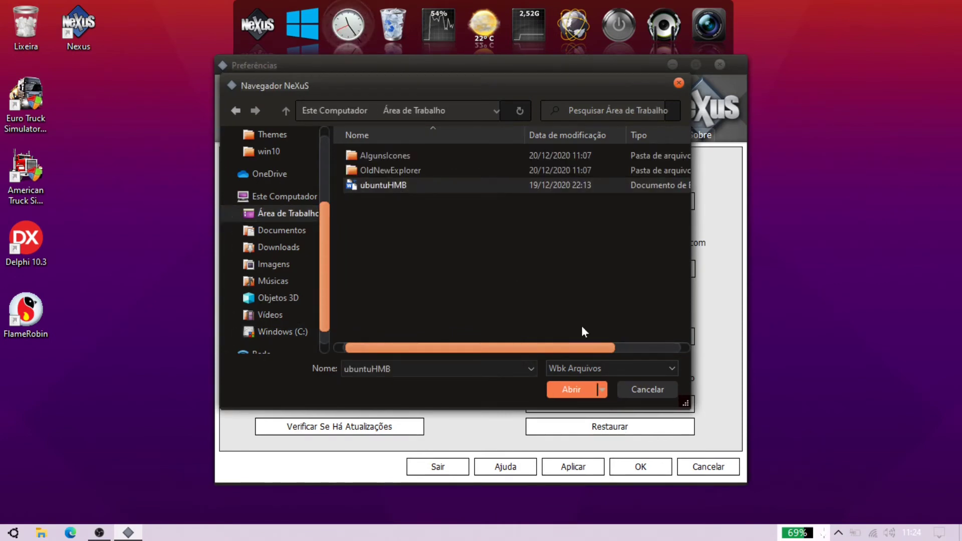
click(578, 388)
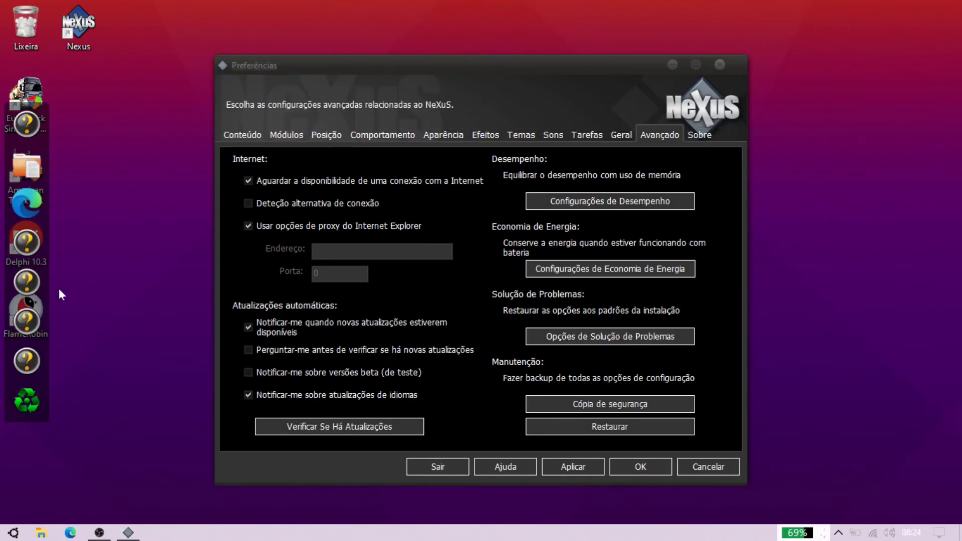
click(650, 468)
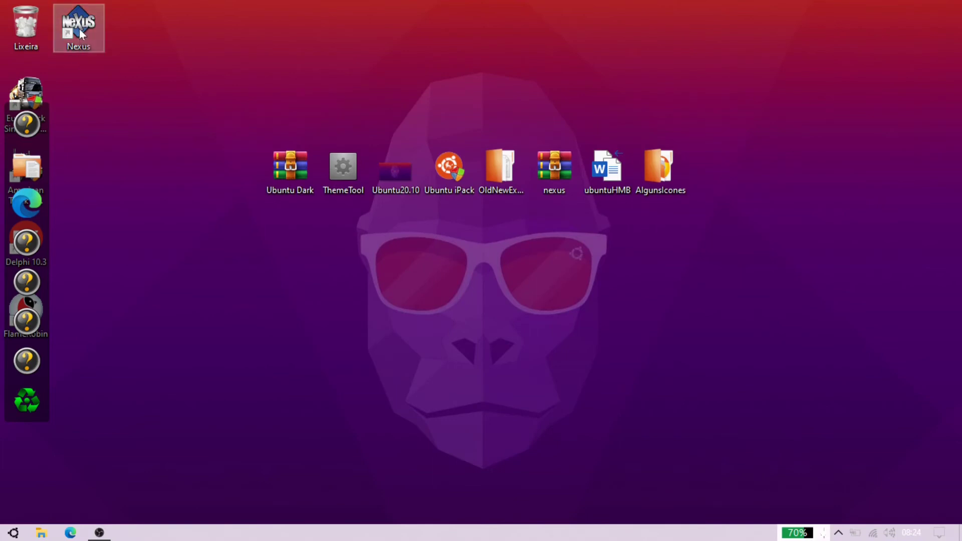
drag(41, 399, 909, 55)
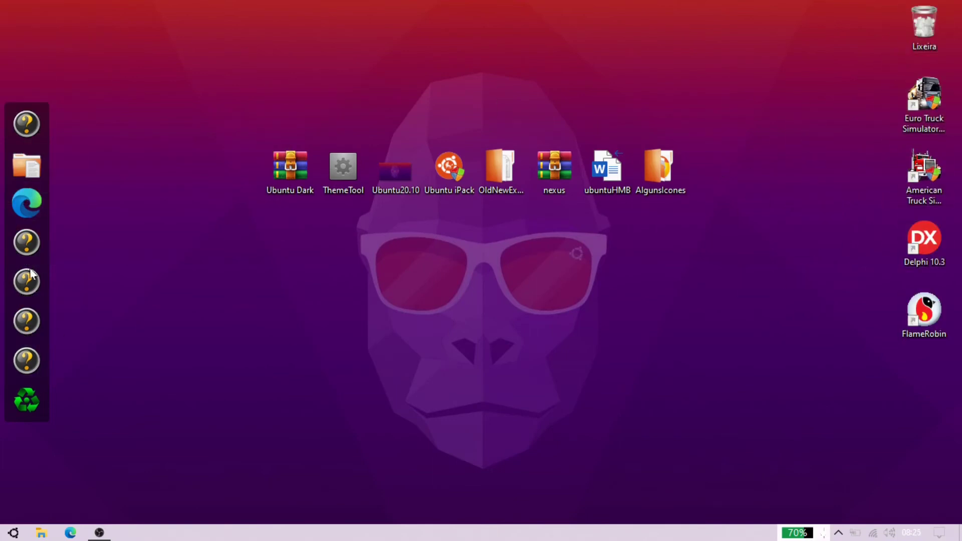
Open the dock's transparency settings, accept the Pacote de Vozes Português (Brazil) update, and adjust the dock transparency towards opaque.
right_click(35, 118)
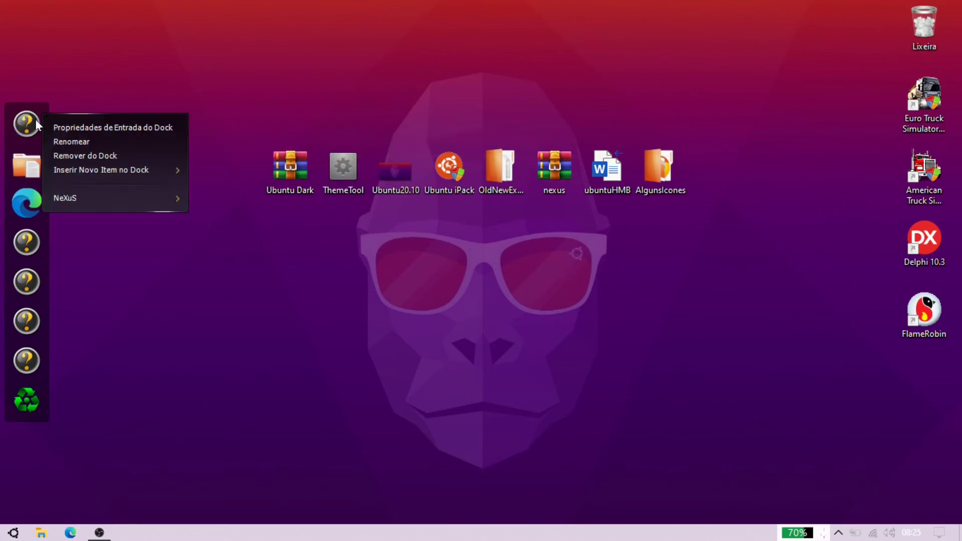
mouse_move(95, 195)
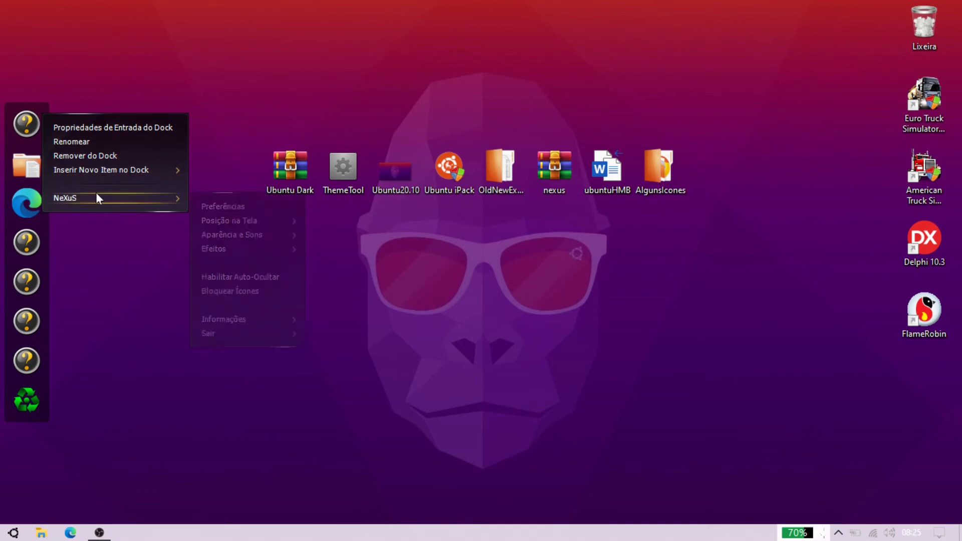
click(257, 206)
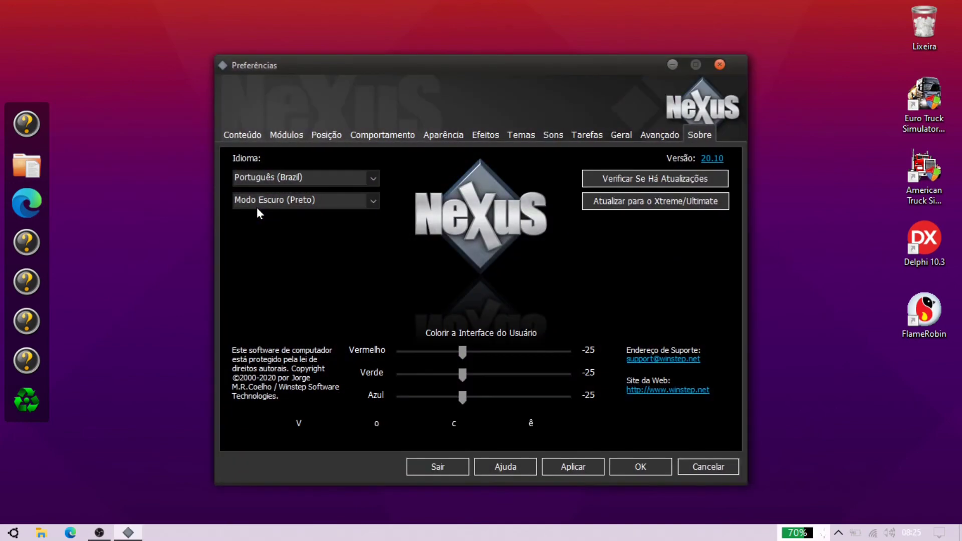
click(431, 139)
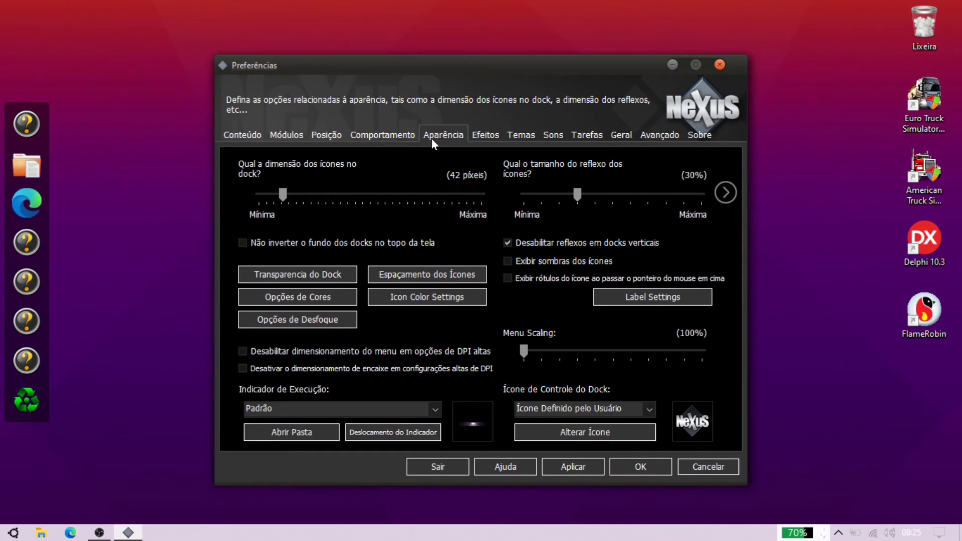
click(327, 274)
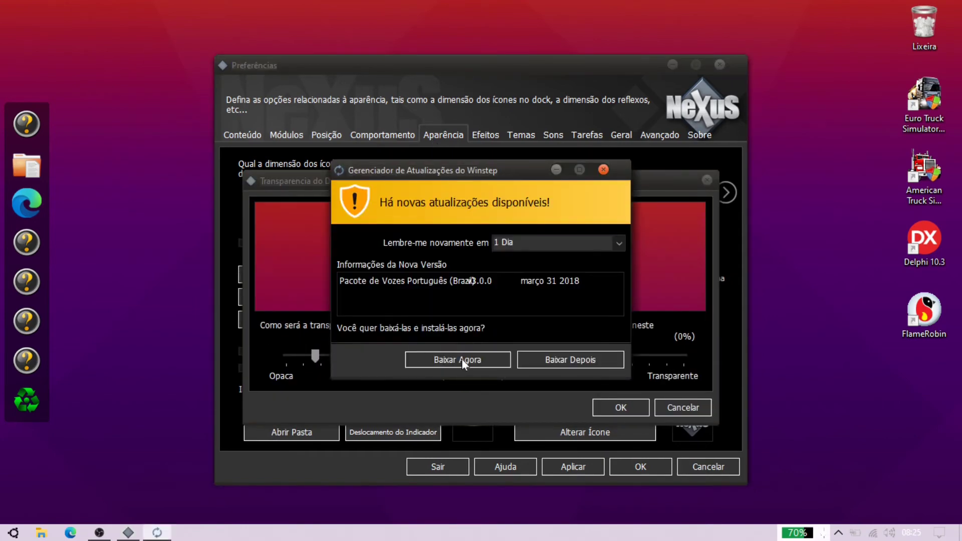
click(457, 361)
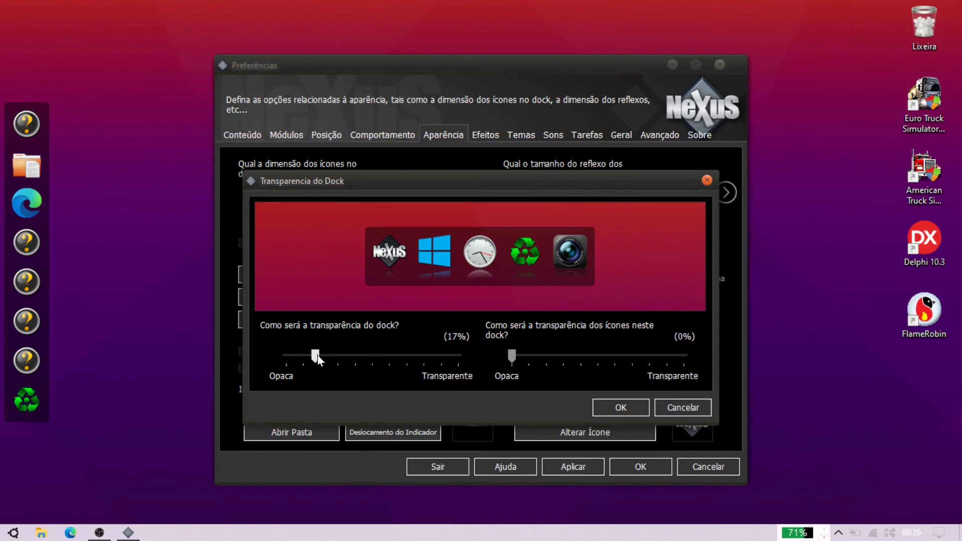
drag(318, 354, 280, 348)
click(641, 407)
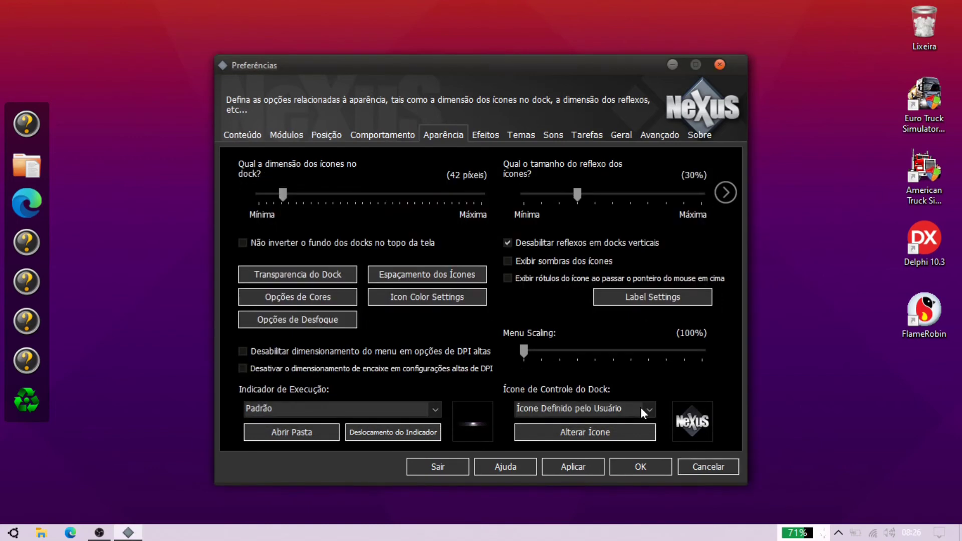
Set the size of the dock icons to 52 pixels and apply it.
click(289, 203)
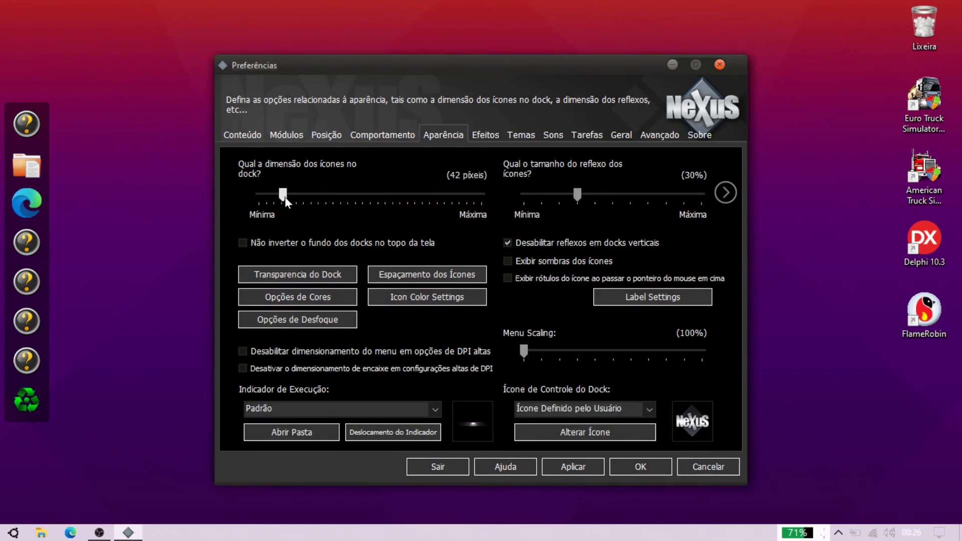
drag(290, 198, 292, 198)
click(595, 467)
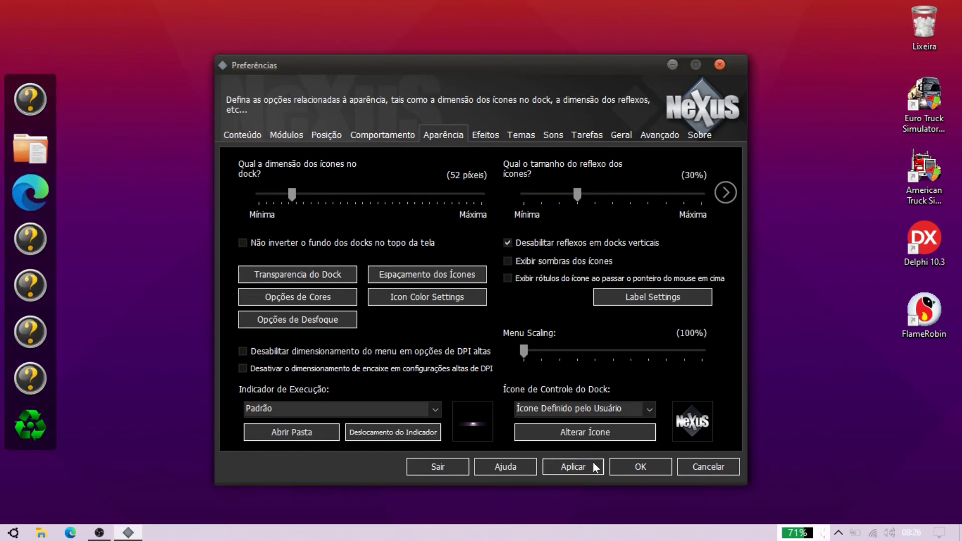
Look through the dock's effects, themes and modules settings in the Nexus preferences.
click(481, 135)
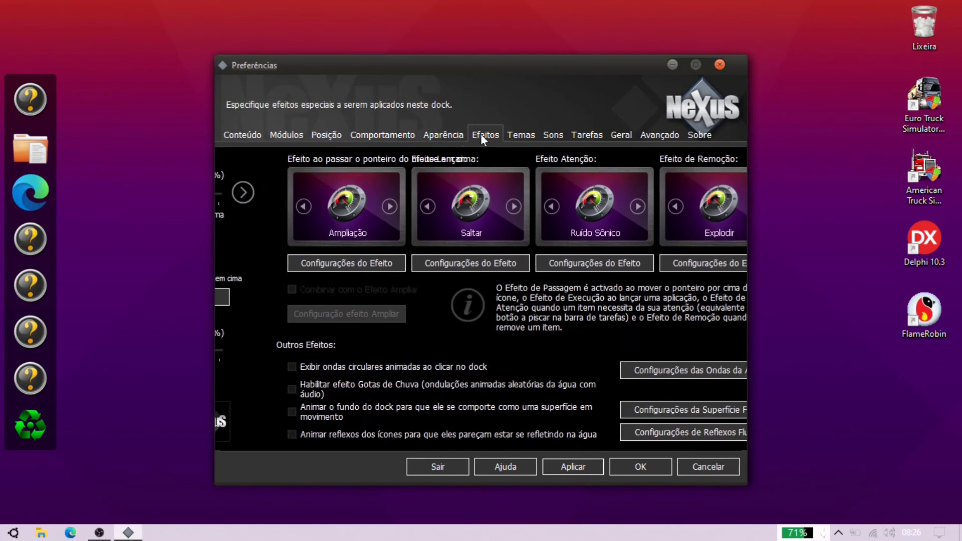
click(507, 135)
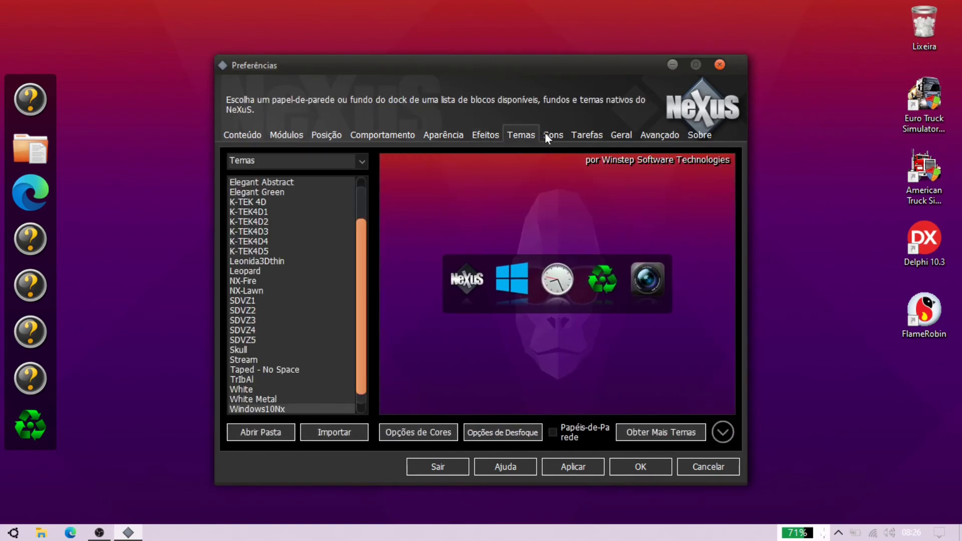
click(285, 140)
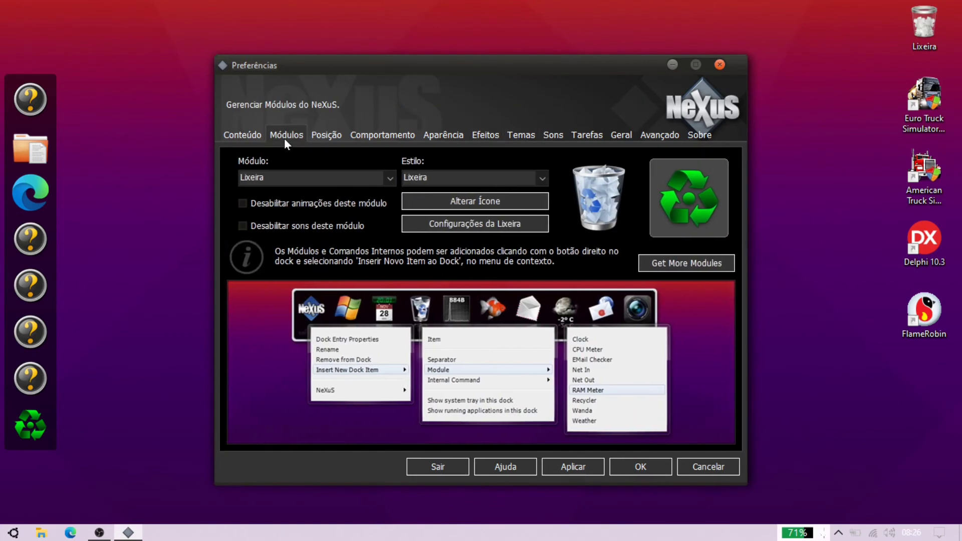
click(383, 176)
click(300, 247)
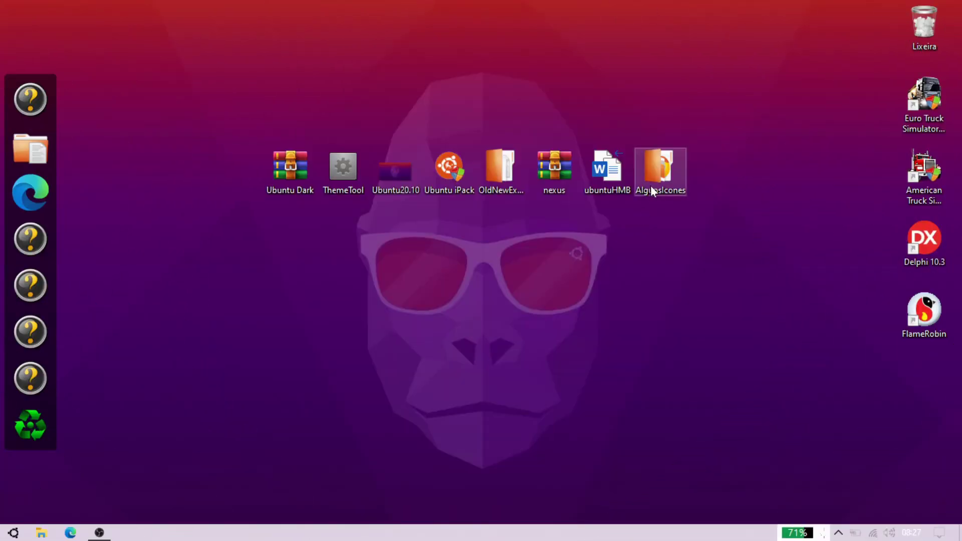
Open the AlgunsIcones folder, test the first dock item, and give that item the distributor-logo icon.
double_click(651, 188)
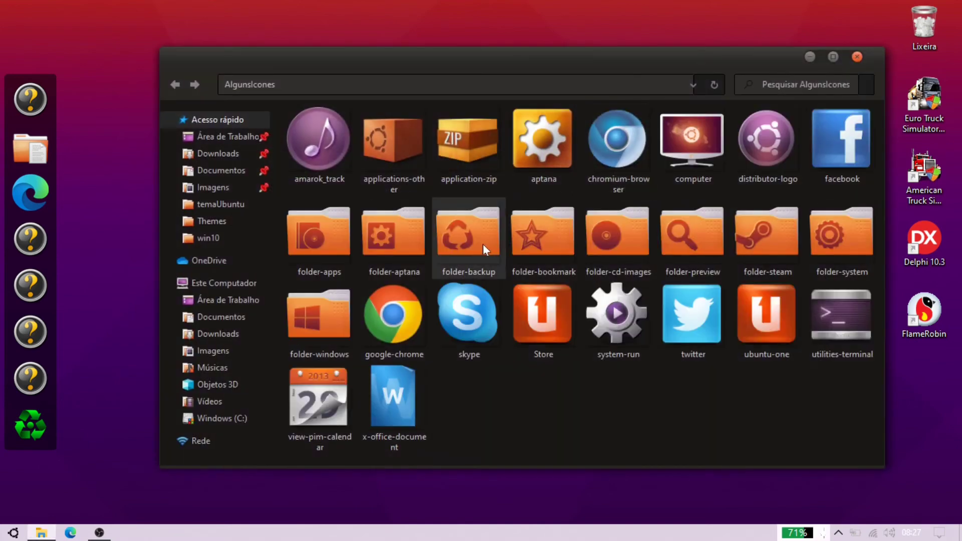
click(40, 101)
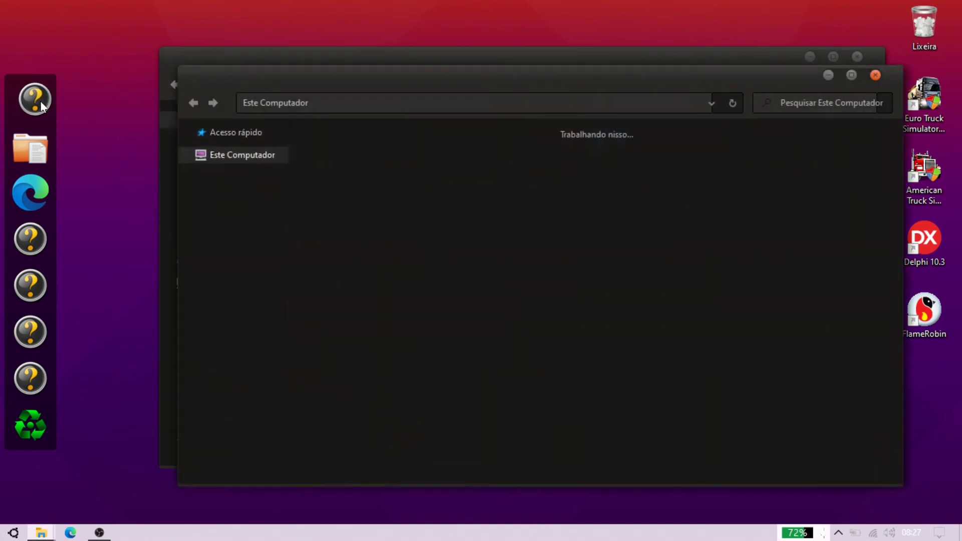
click(876, 75)
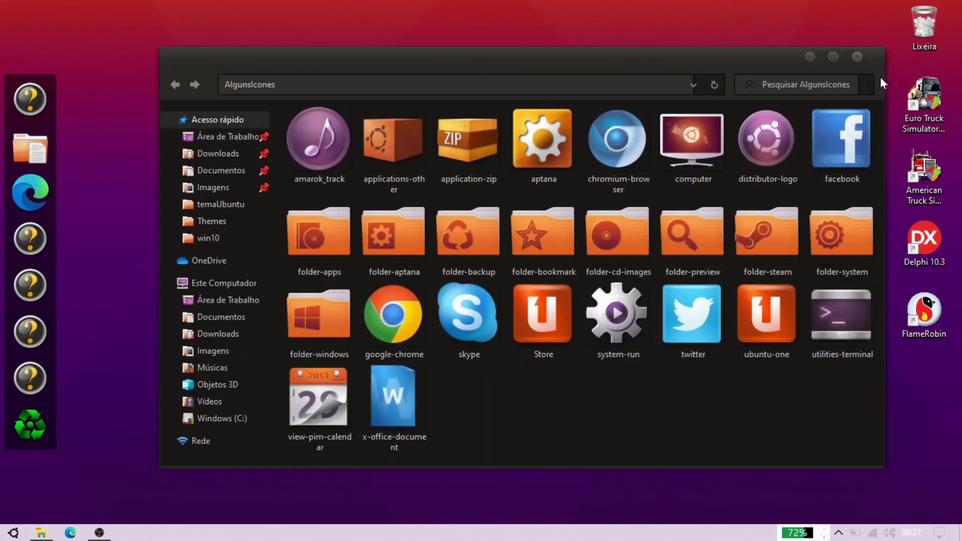
drag(757, 153, 35, 99)
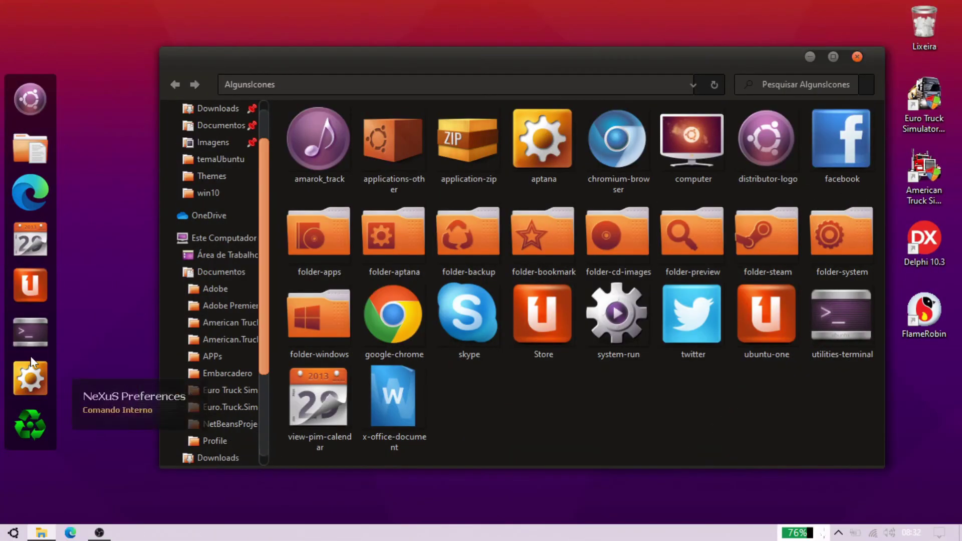
Start adding a new program item to the dock and browse the desktop for its target file, cancelling the file browser.
right_click(30, 379)
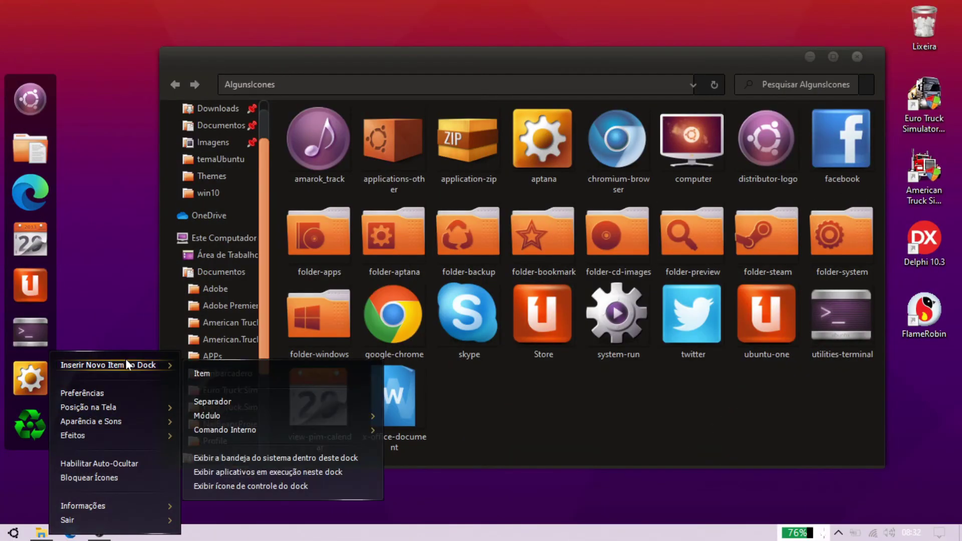
click(227, 370)
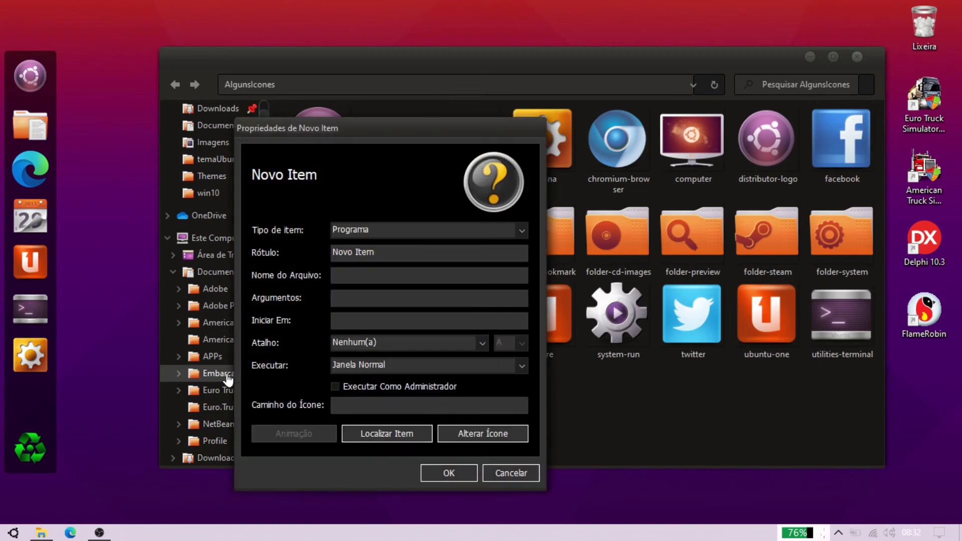
click(387, 433)
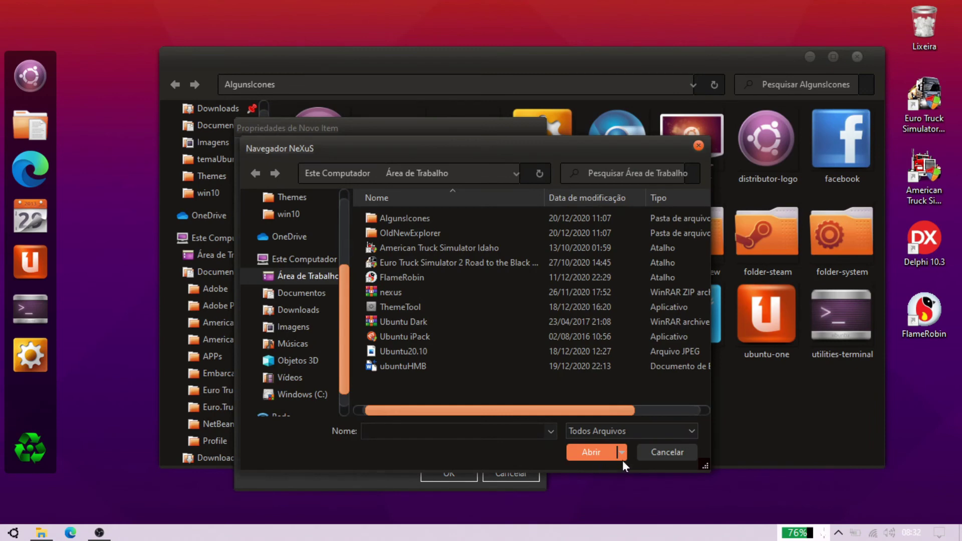
click(650, 455)
Search Windows for "bal", open the file location of balenaEtcher, and select the path of the folder holding its shortcut.
click(12, 532)
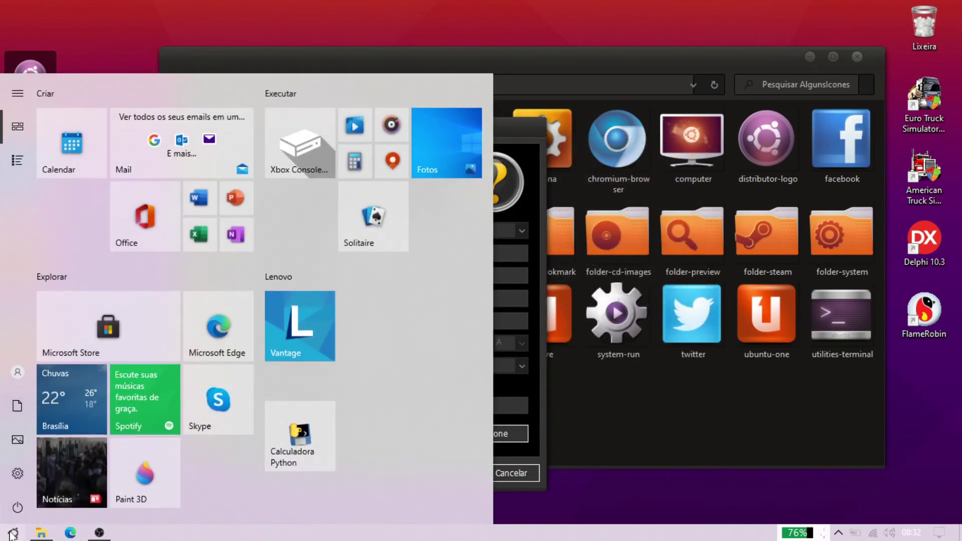
text(bal)
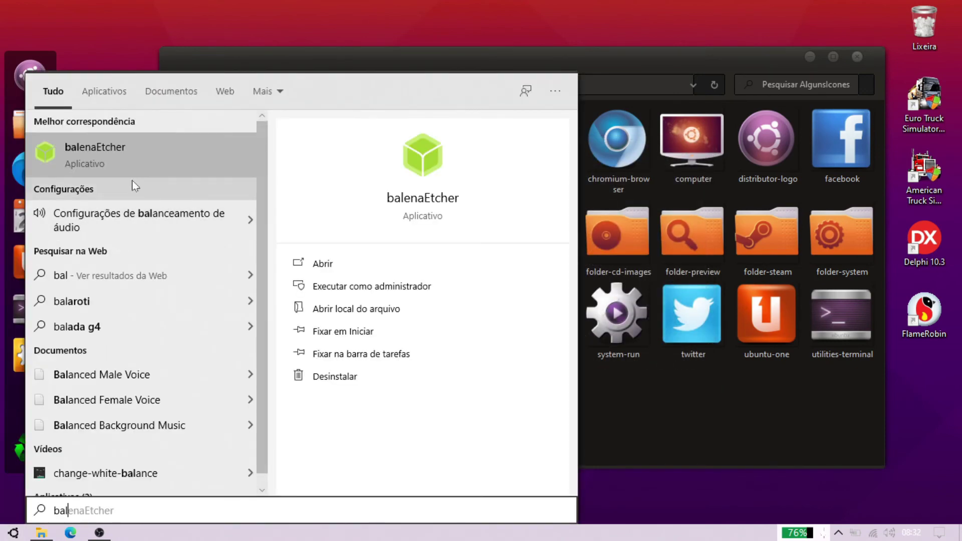
right_click(133, 161)
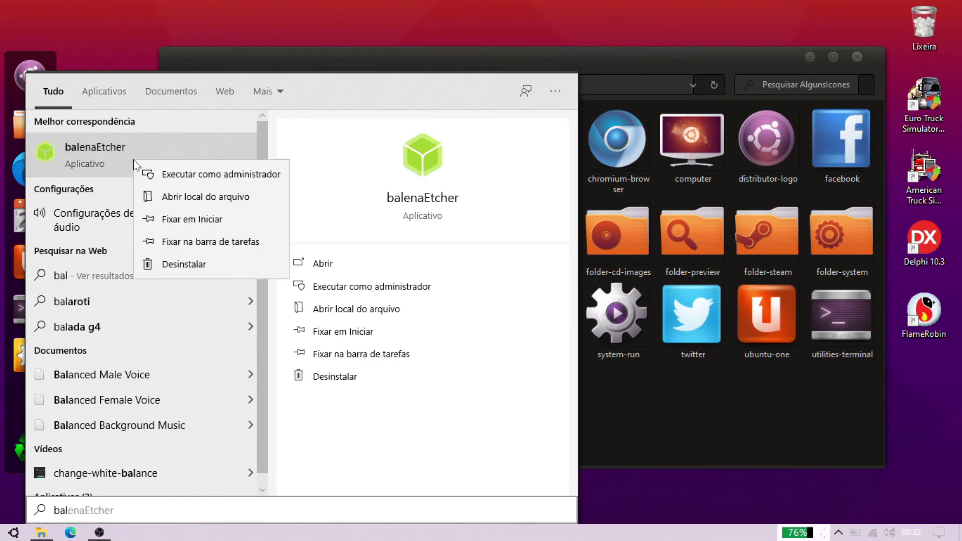
click(203, 200)
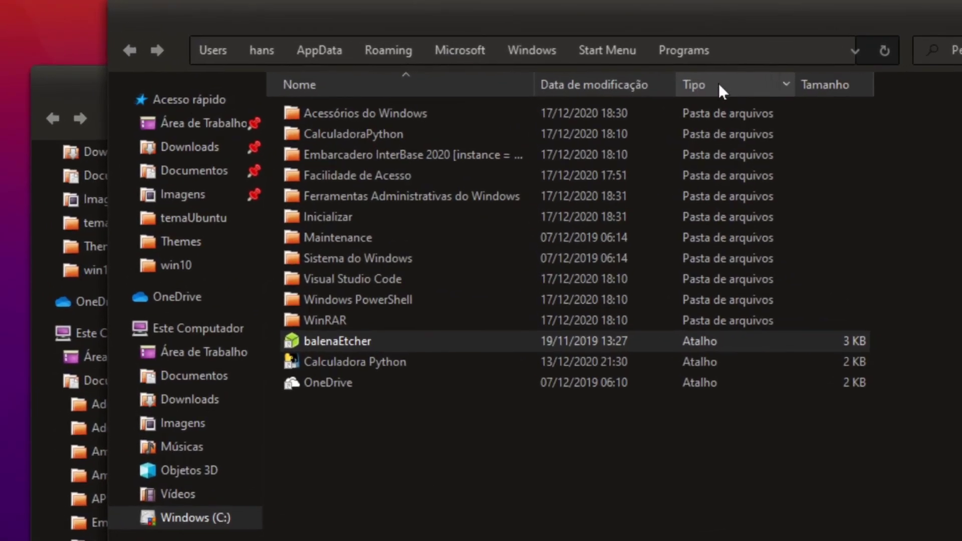
click(742, 49)
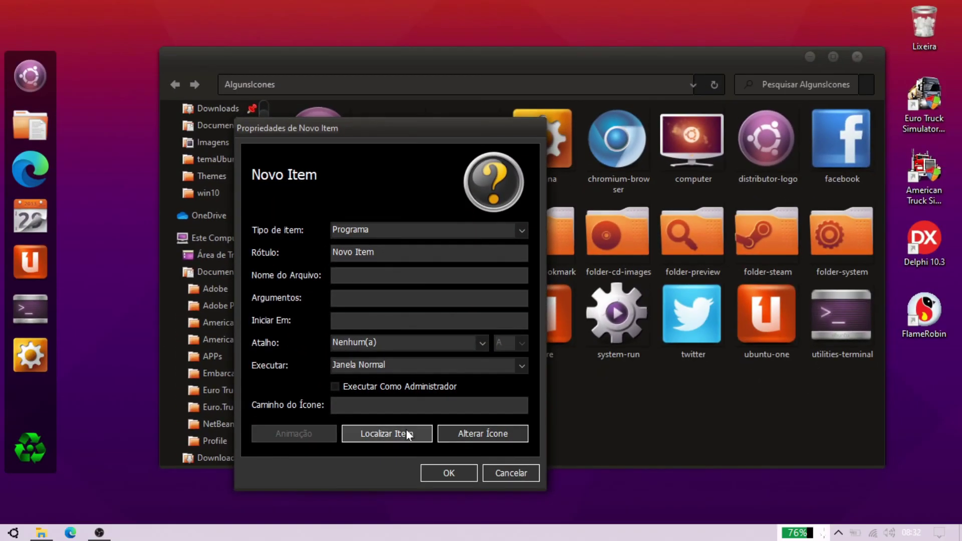
Locate the balenaEtcher shortcut in the copied Start Menu Programs folder and add it to the dock as a program item.
click(406, 434)
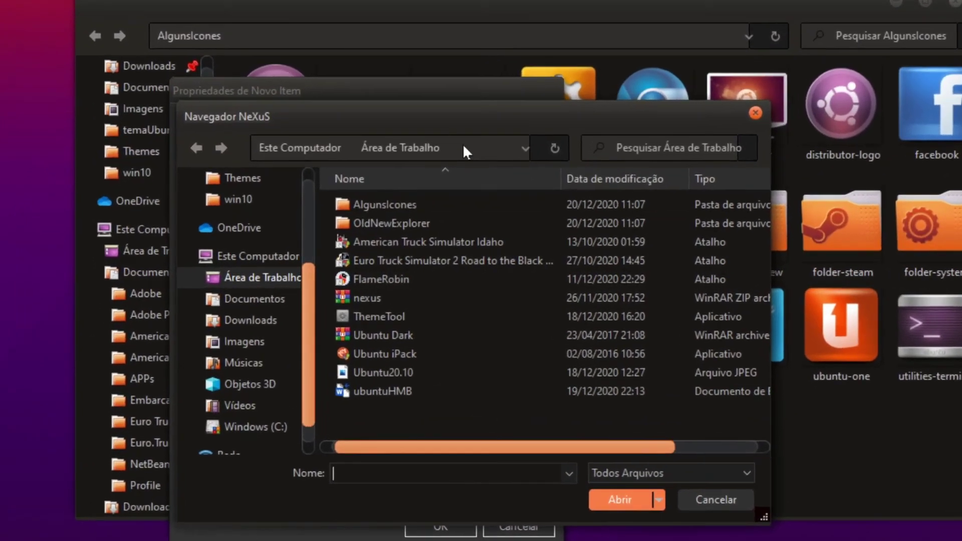
click(458, 173)
key(ctrl+v)
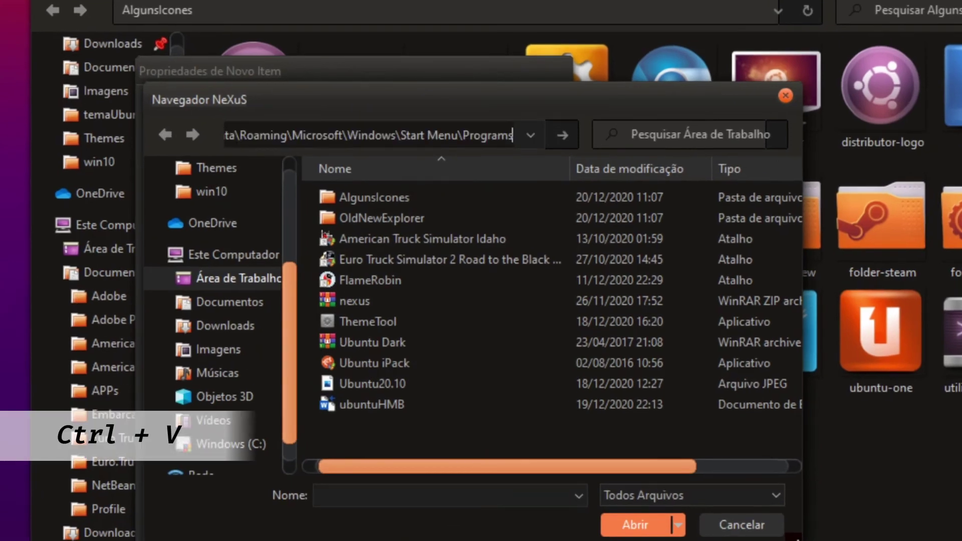
key(Return)
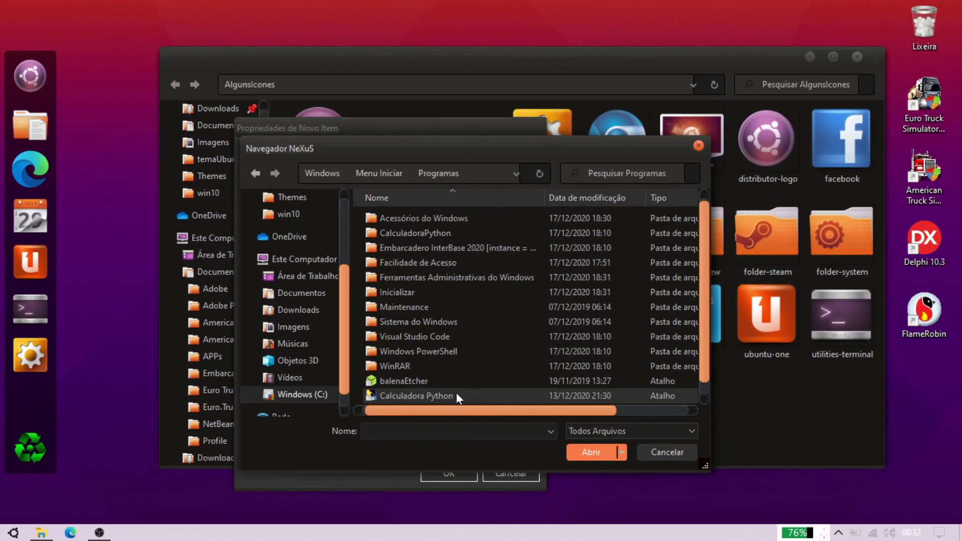
click(452, 382)
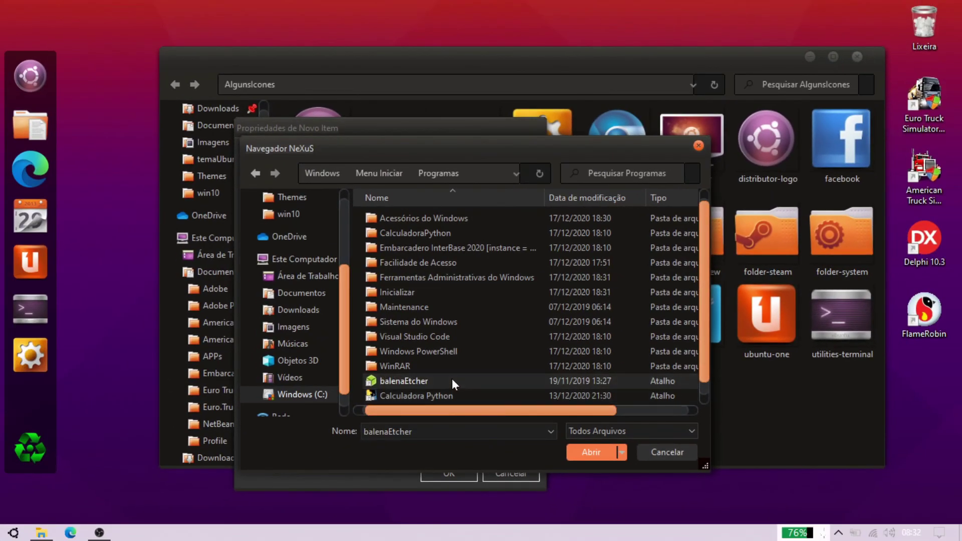
click(593, 450)
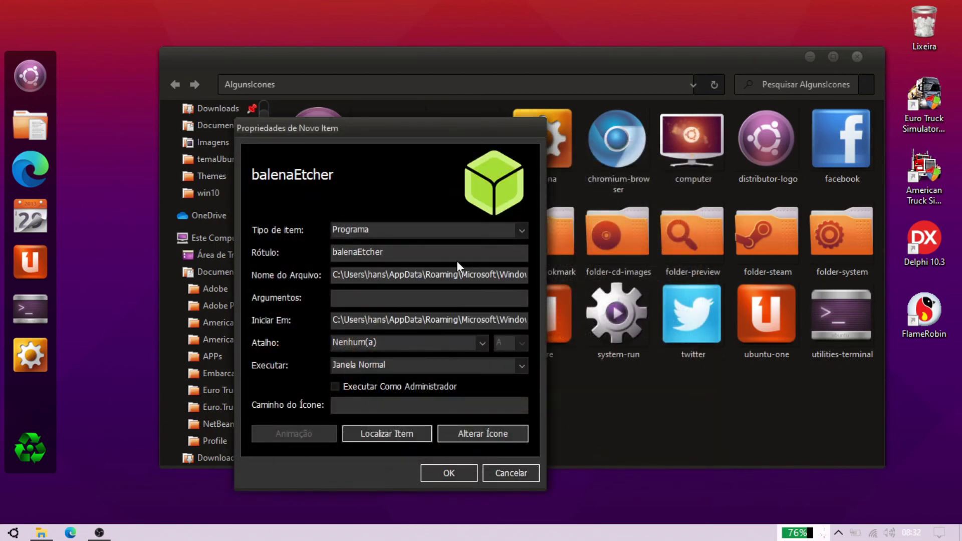
click(456, 468)
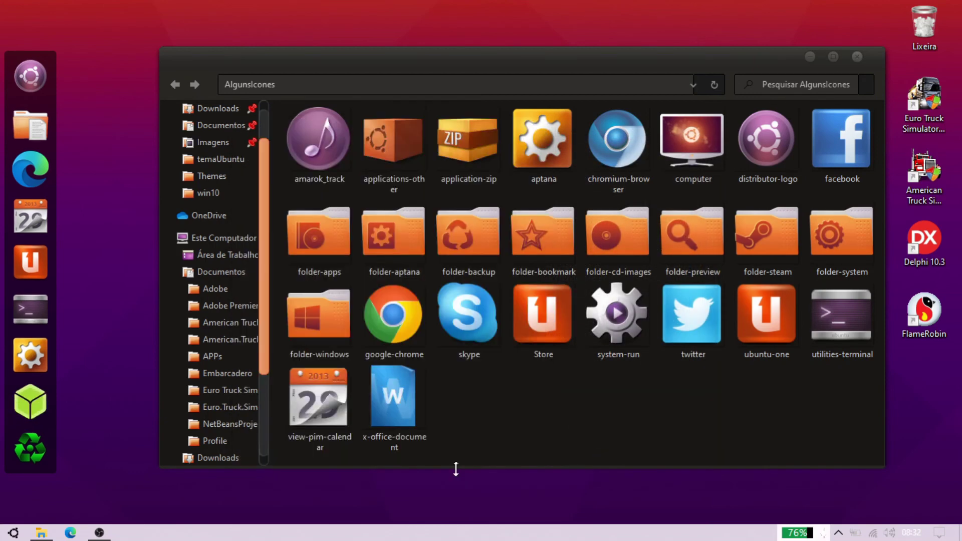
Test the balenaEtcher item from the dock, and close both Etcher and the AlgunsIcones folder window.
click(43, 409)
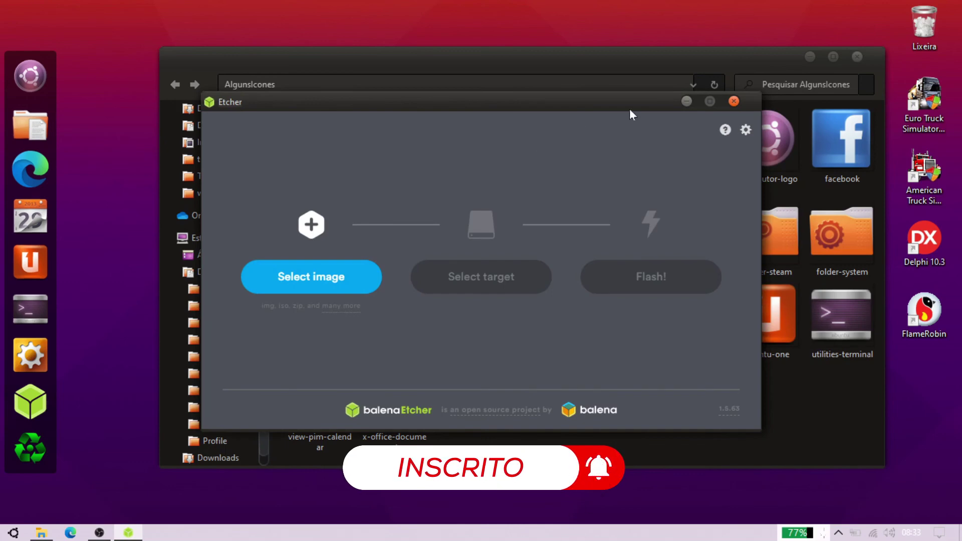
click(733, 100)
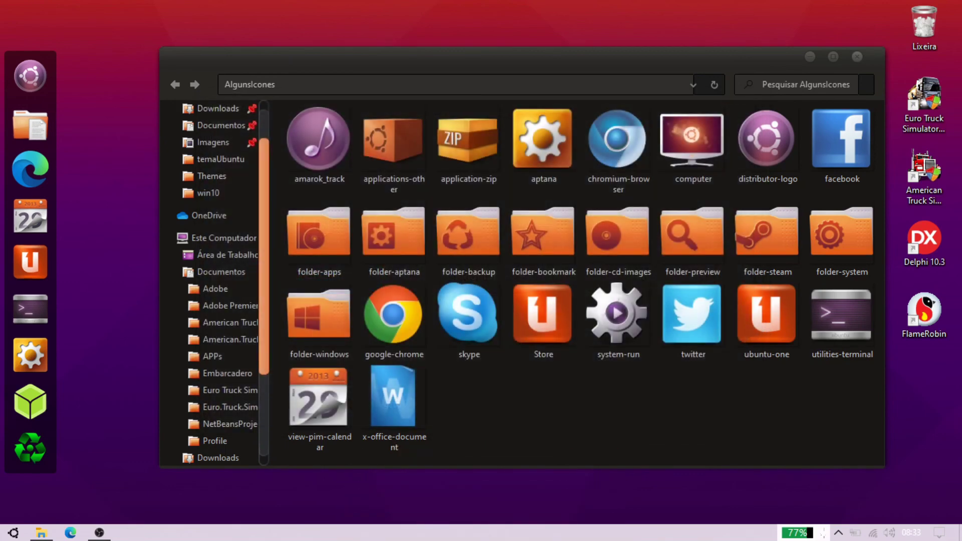
click(857, 57)
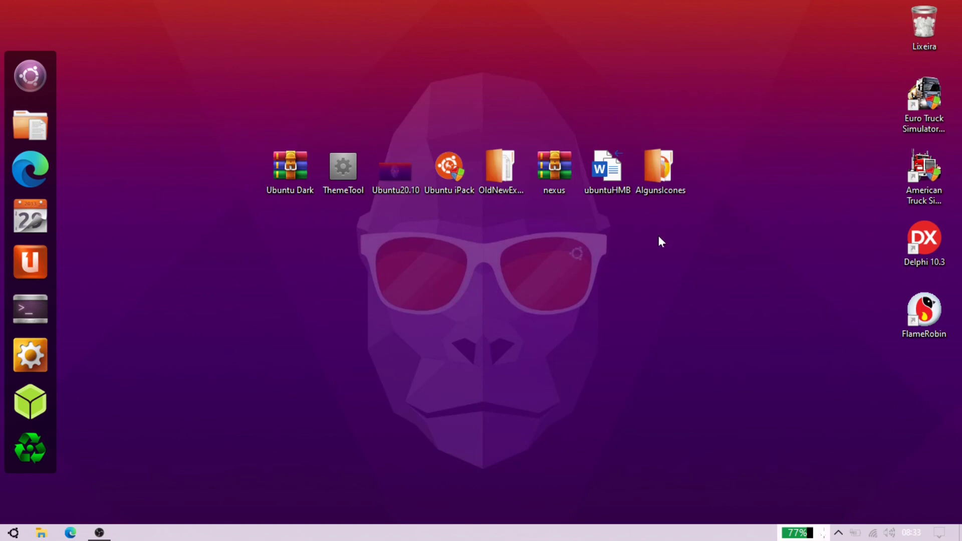
Set the taskbar's location on screen to Superior in the Windows taskbar settings.
right_click(302, 534)
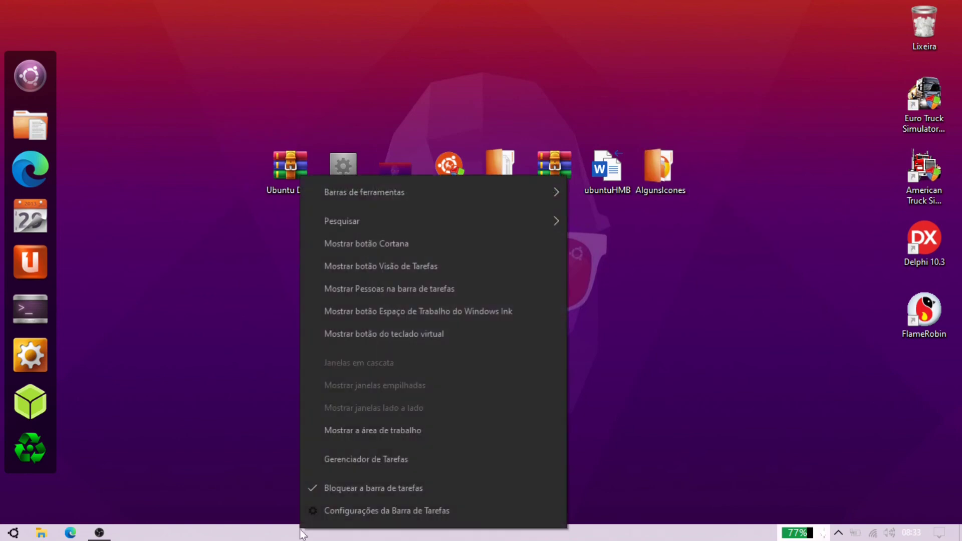
click(347, 513)
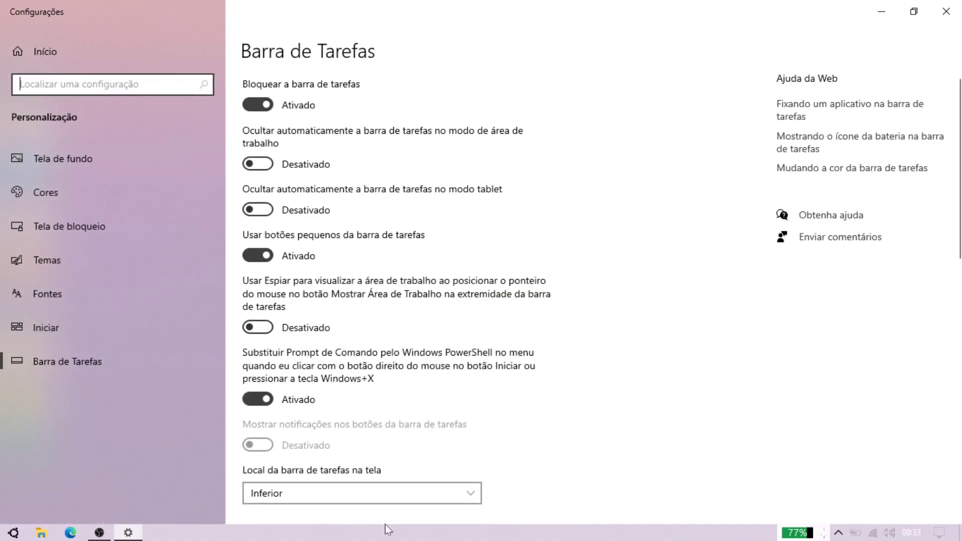
click(399, 498)
click(383, 450)
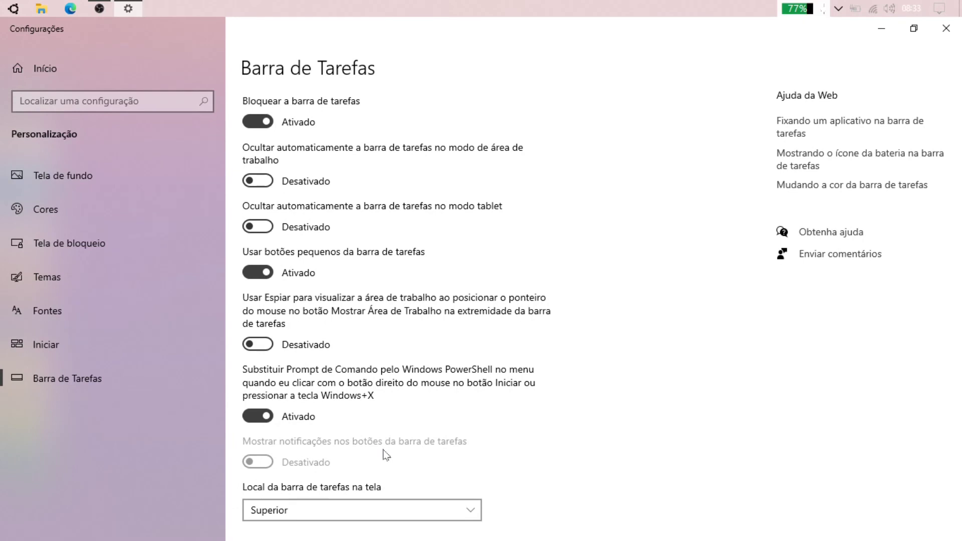
Set the Windows colour mode to Escuro in the Cores settings and close the settings window.
click(64, 207)
click(397, 298)
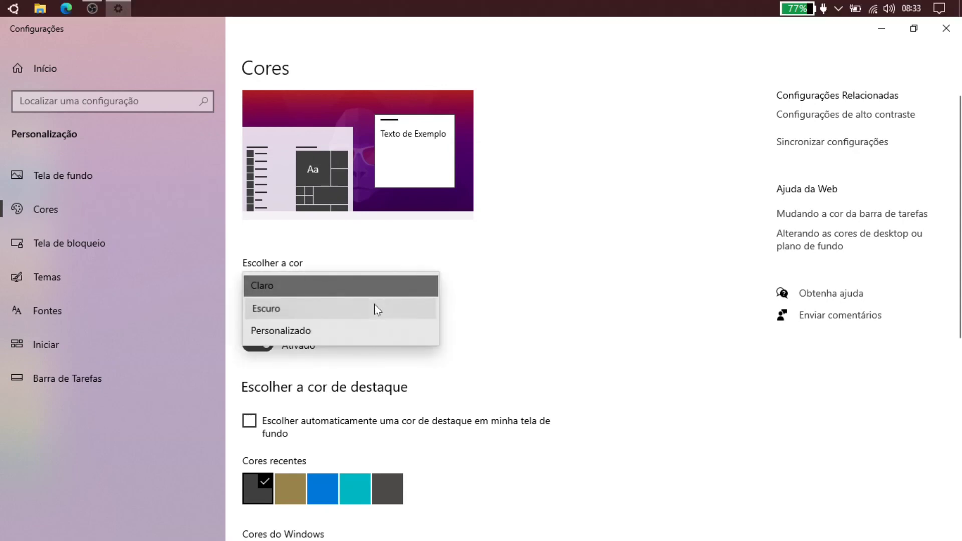
click(954, 35)
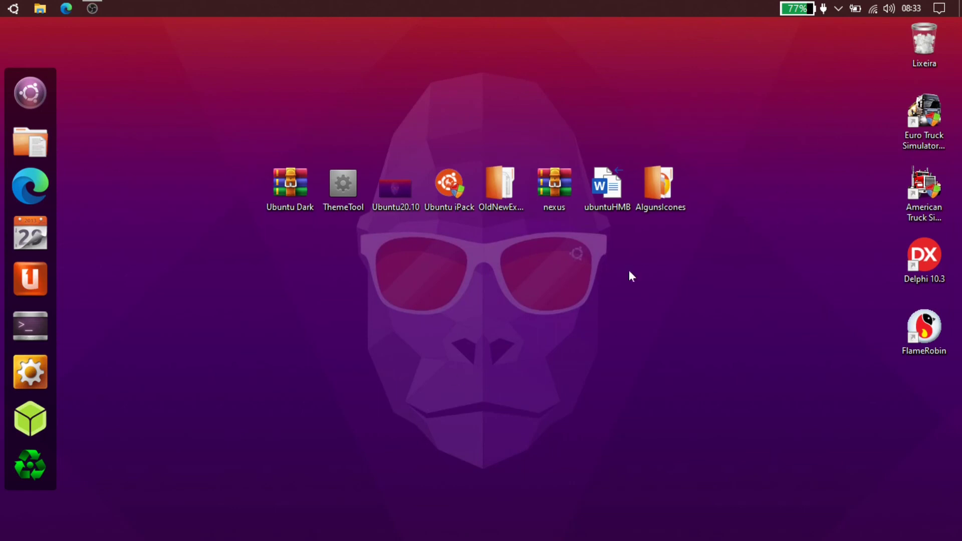